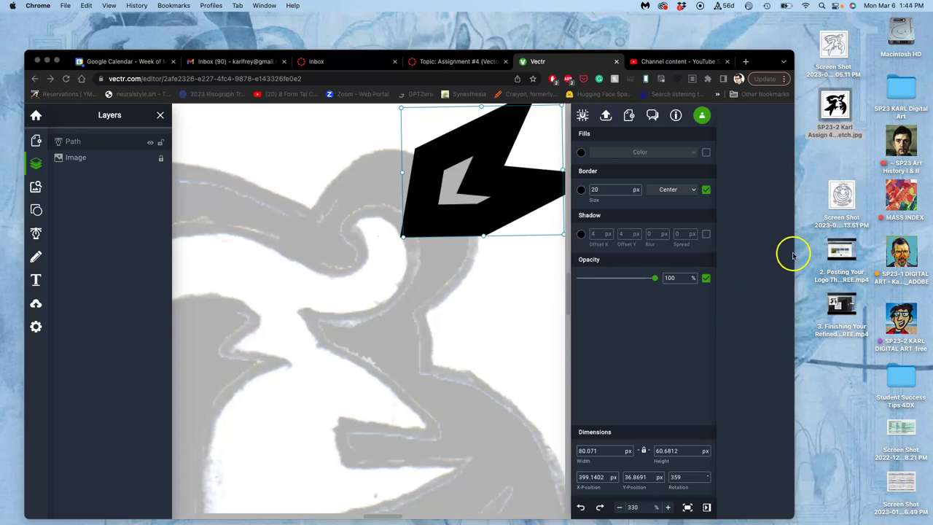
Step: Widen the browser window, then briefly hide and reshow the black path to compare it with the sketch
drag(793, 254, 875, 252)
click(522, 317)
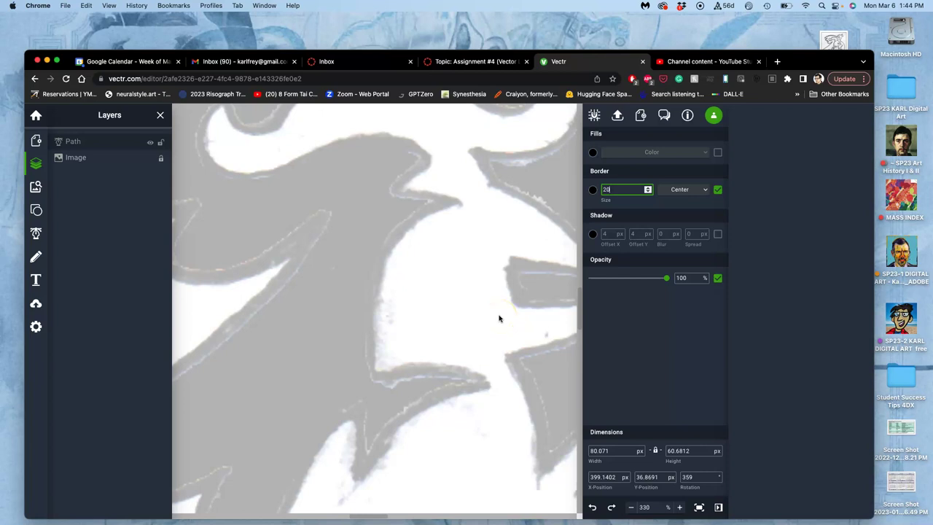
scroll(457, 306, right, 5)
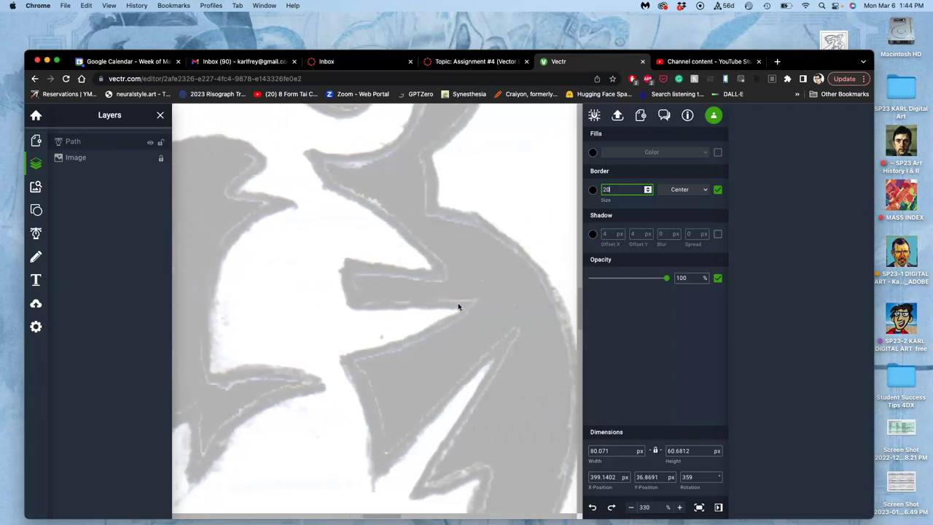
scroll(457, 306, up, 5)
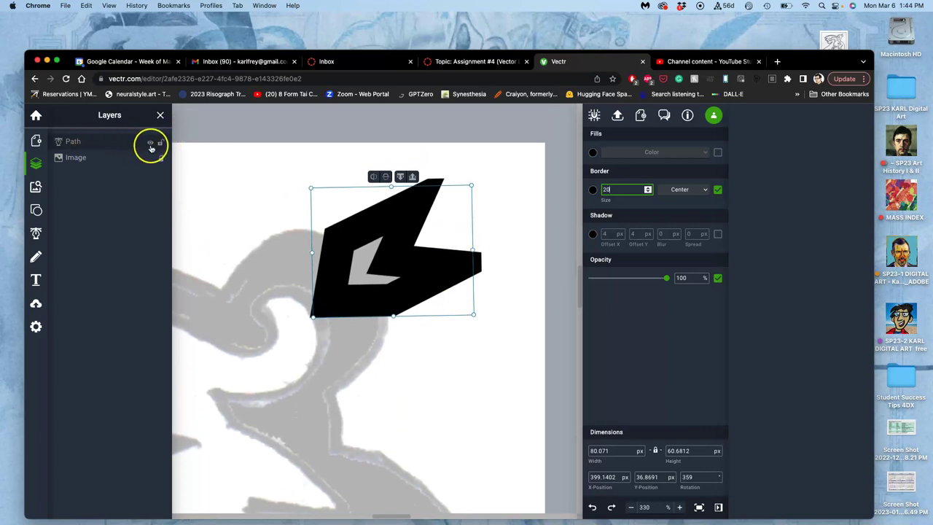
click(151, 146)
click(151, 145)
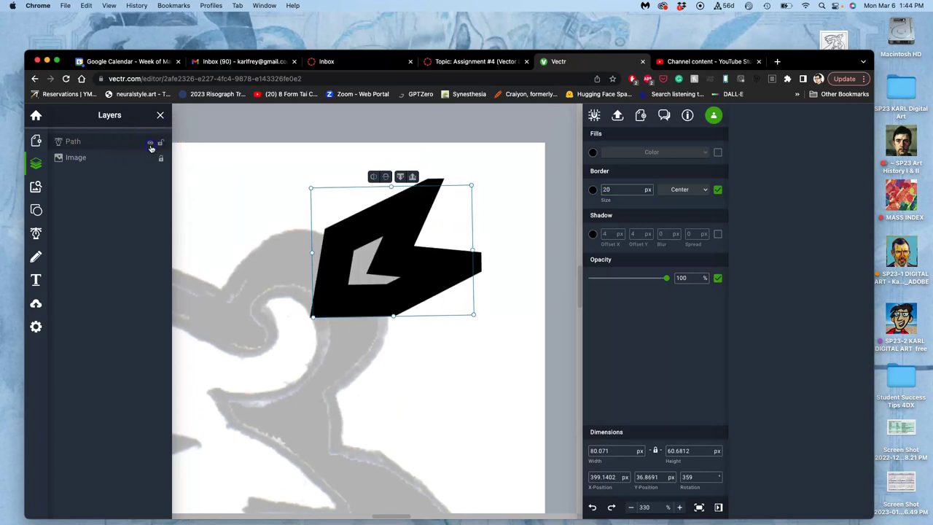
Step: Select the border size value, then try a drop shadow on the shape and remove it
double_click(623, 191)
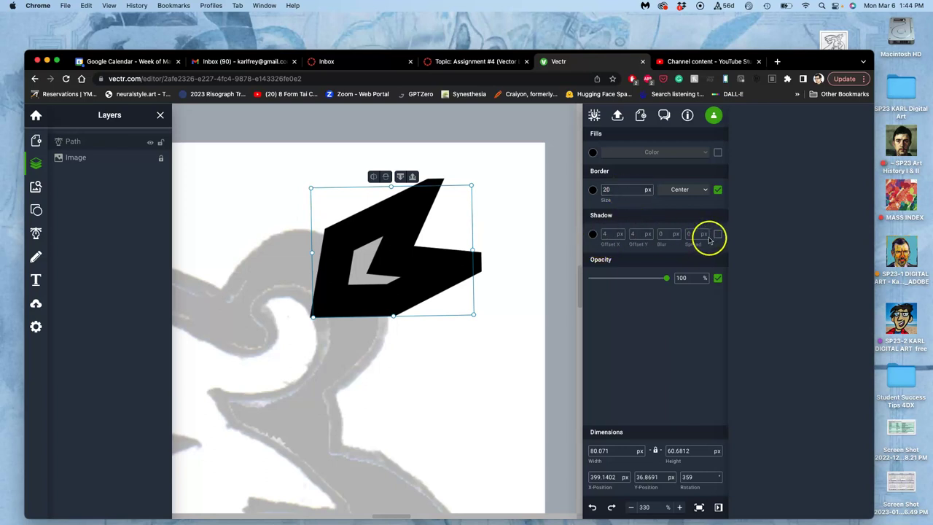
click(718, 235)
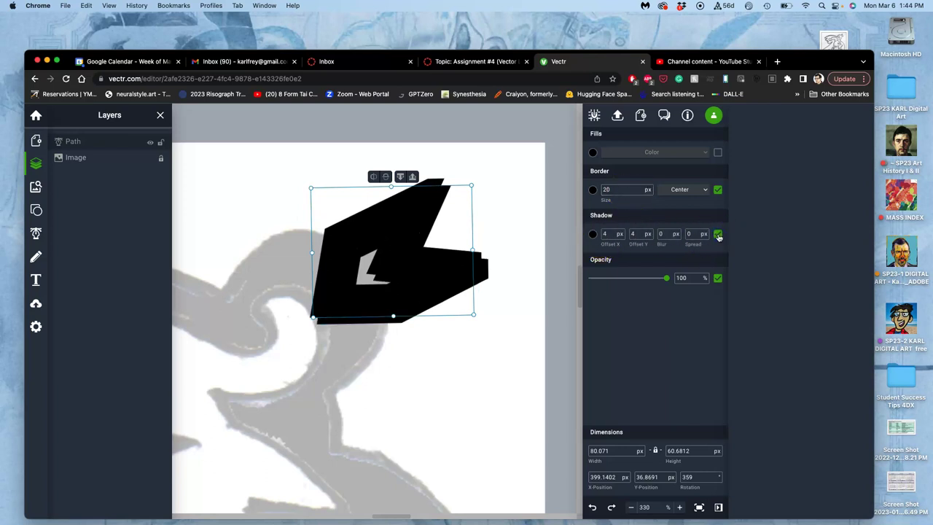
click(718, 235)
click(718, 235)
click(718, 234)
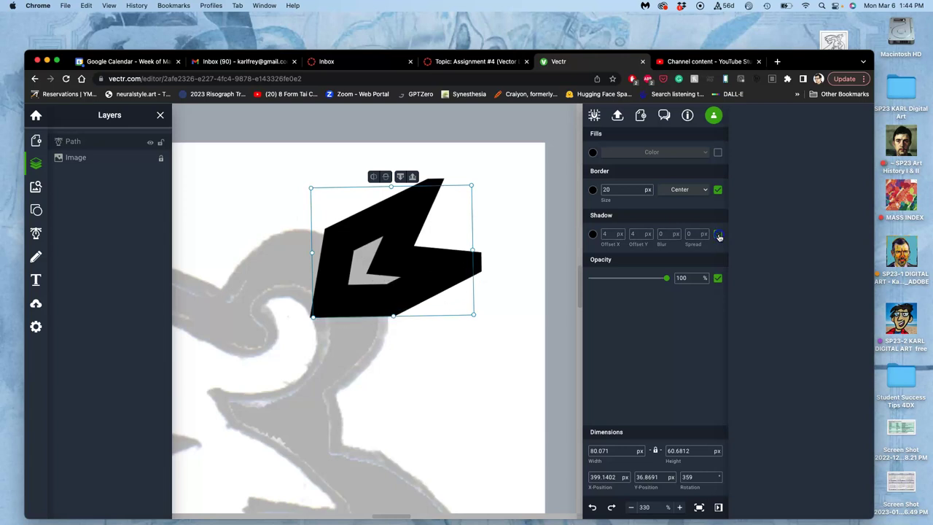
Step: Thin the shape's border from 19 px down to 1 px
click(649, 192)
click(649, 193)
click(649, 192)
click(649, 193)
click(648, 192)
click(649, 192)
click(649, 192)
click(649, 192)
click(649, 193)
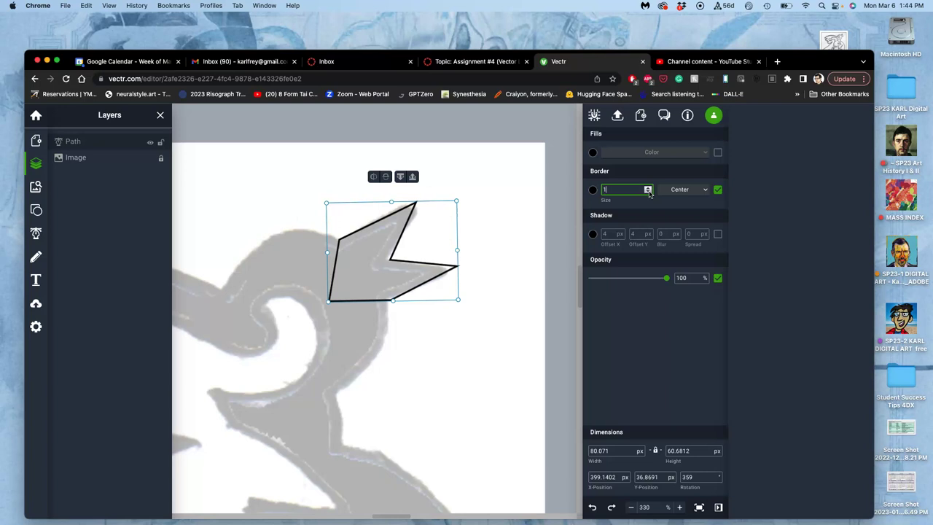
Step: Thicken the border back up to 17 px
click(648, 187)
click(648, 187)
click(648, 187)
click(648, 187)
click(648, 187)
click(648, 187)
click(648, 187)
click(648, 187)
click(648, 188)
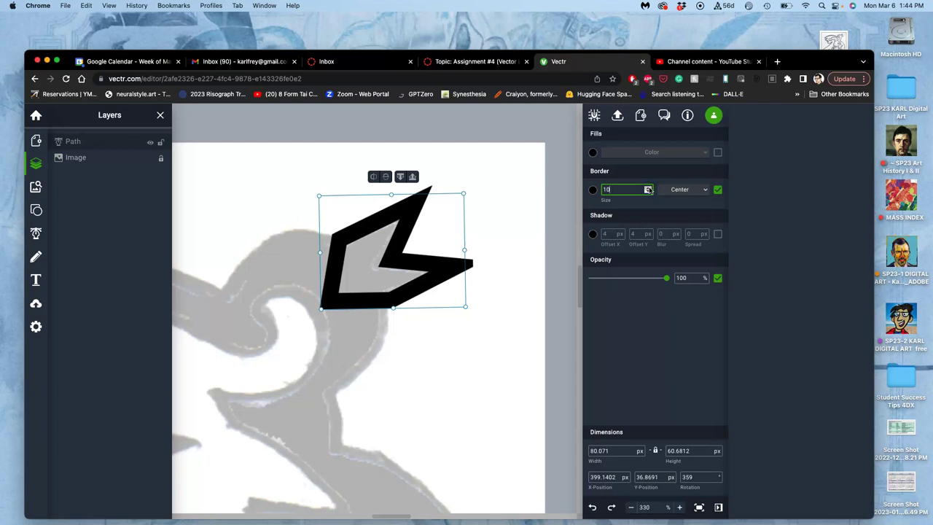
click(648, 187)
click(648, 188)
click(648, 187)
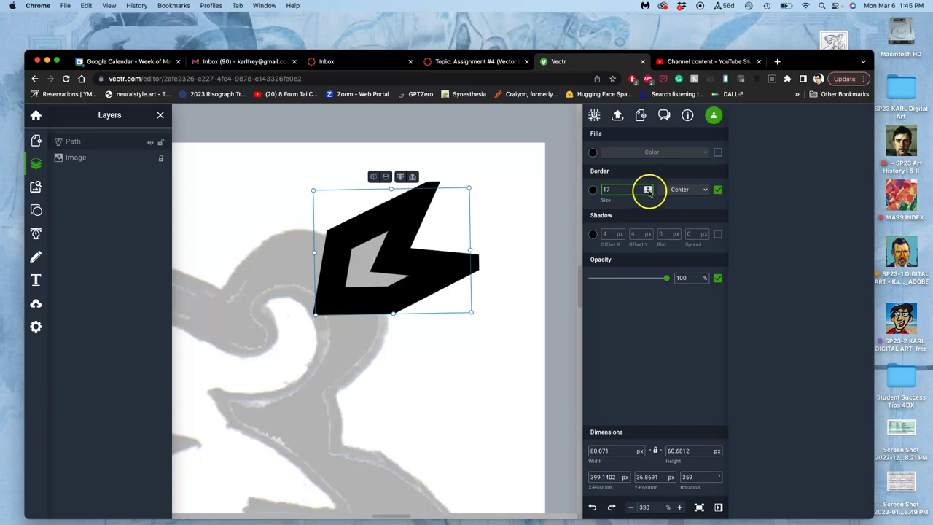
Step: Bring the border back down to 10 px
click(648, 191)
click(648, 192)
click(647, 191)
click(648, 192)
click(648, 191)
click(648, 192)
click(648, 192)
click(648, 191)
click(648, 192)
click(648, 191)
click(648, 192)
Step: Switch off the border, fill the shape solid black, and deselect it
click(717, 189)
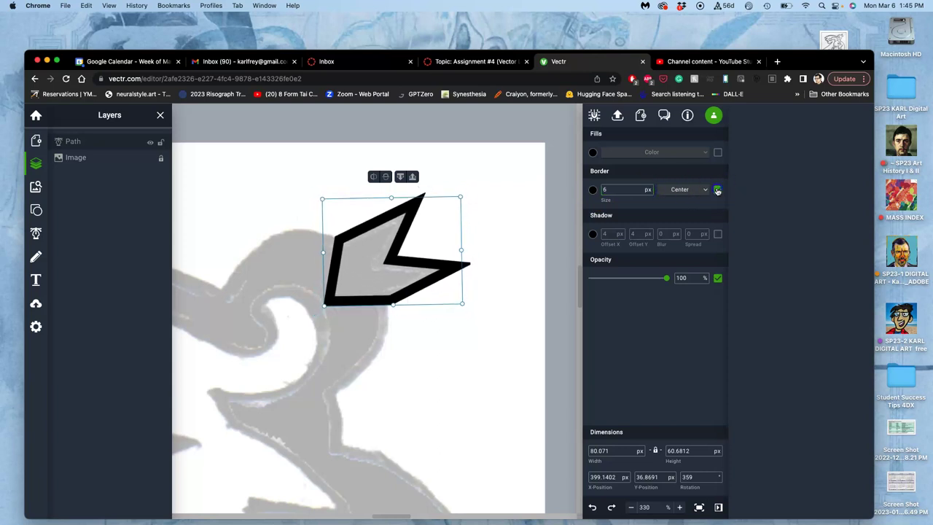
click(718, 152)
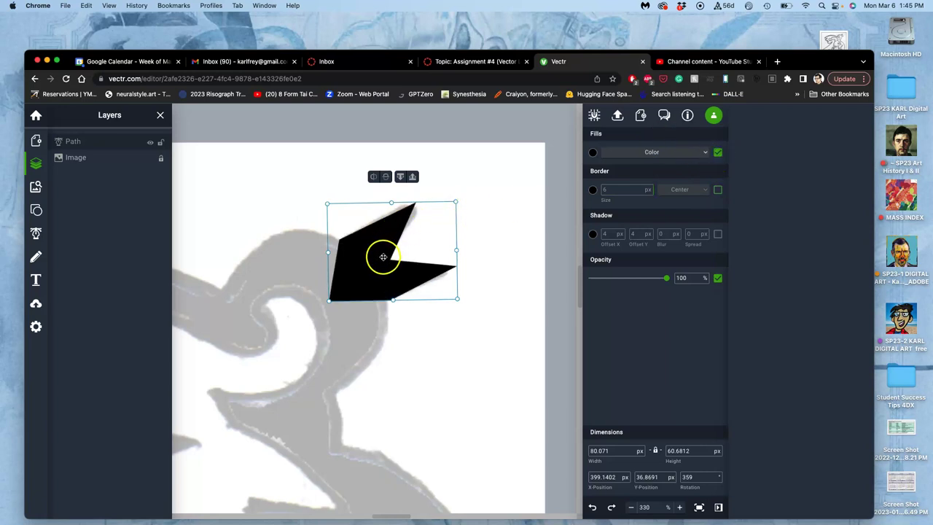
scroll(379, 257, down, 2)
scroll(379, 258, left, 2)
click(454, 330)
Step: With the Pen tool, start a path at the head's left edge and curve it down to the neck
scroll(446, 266, down, 3)
scroll(445, 267, left, 2)
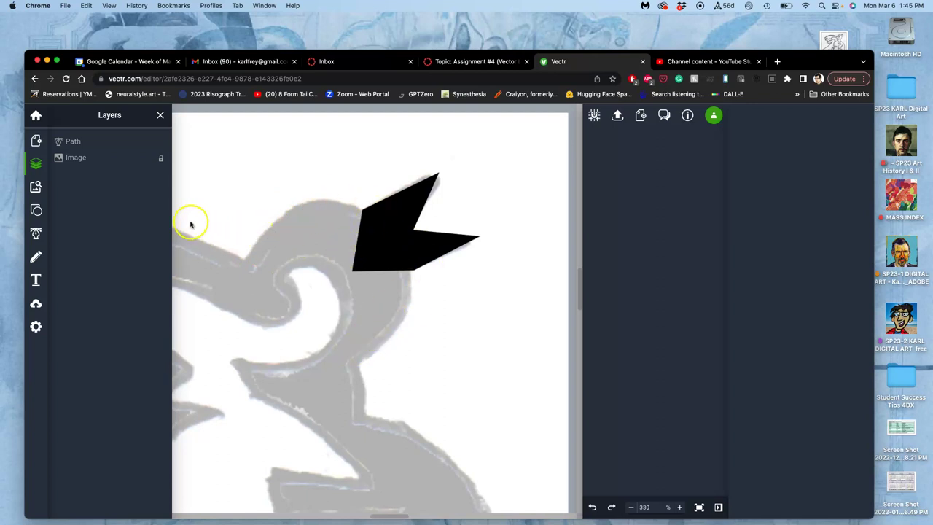
click(39, 234)
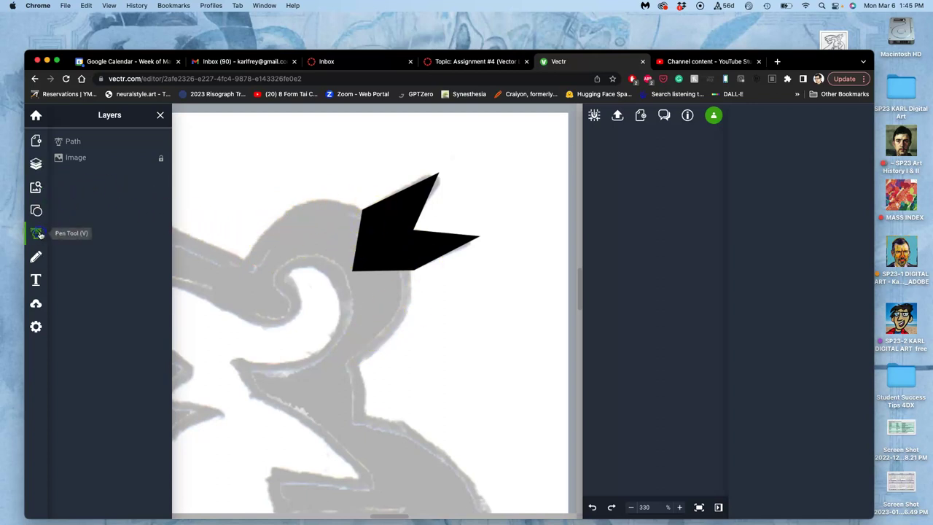
click(245, 261)
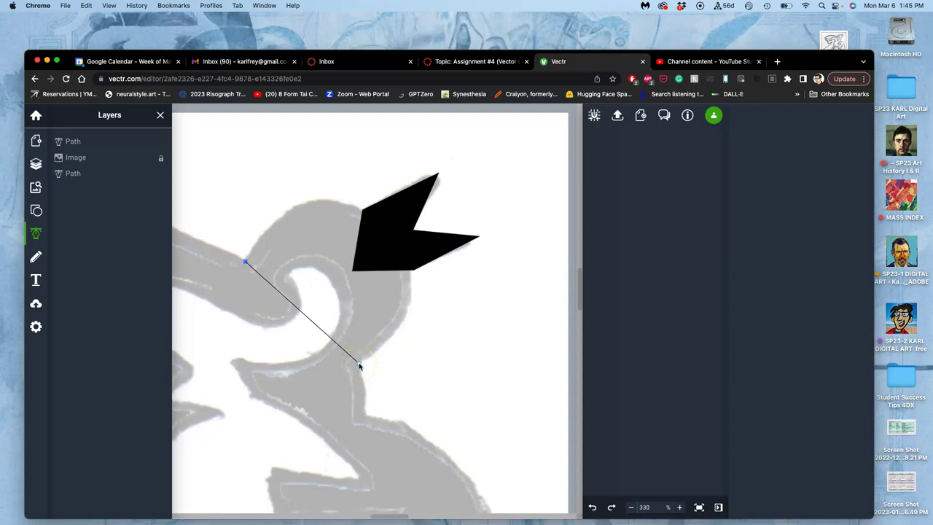
drag(358, 366, 266, 519)
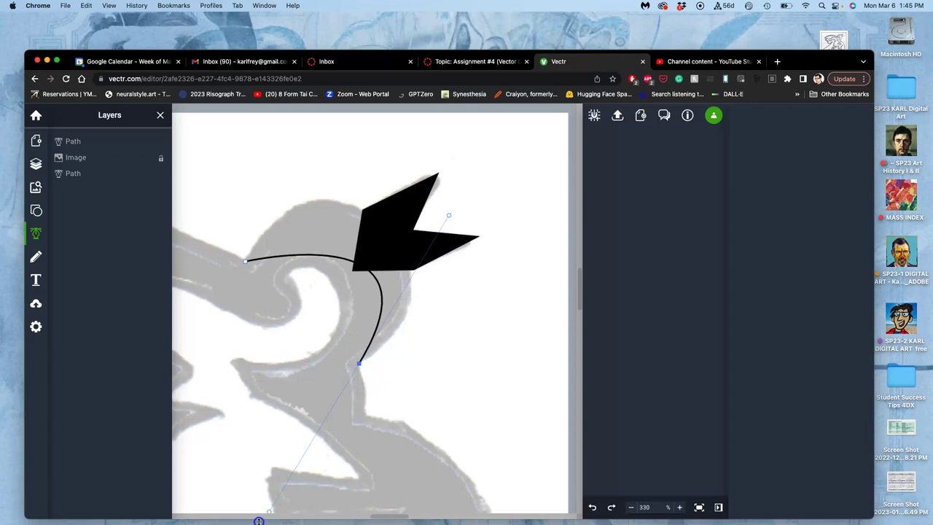
drag(258, 521, 375, 475)
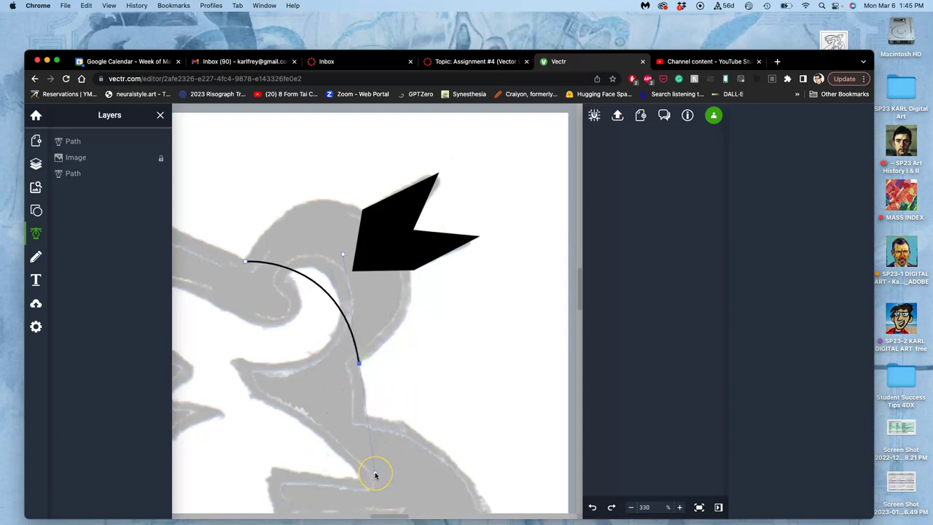
scroll(374, 474, down, 10)
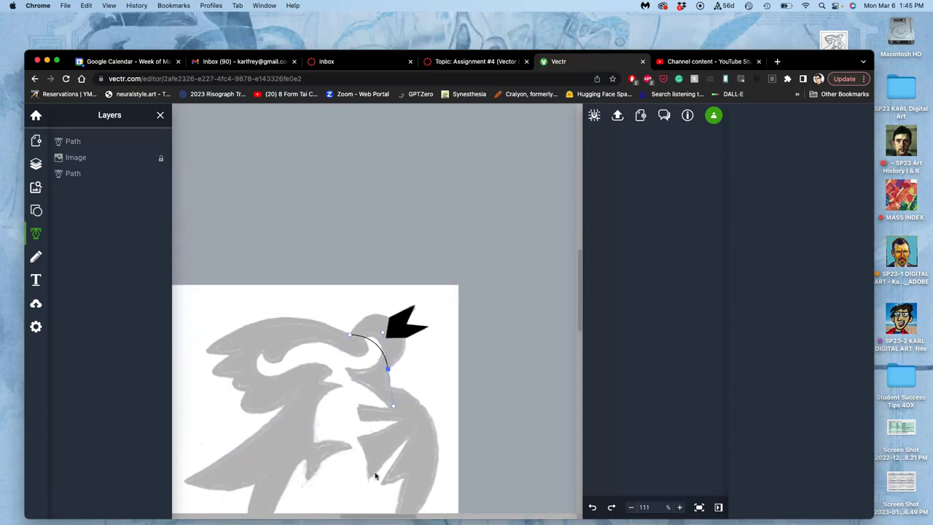
scroll(375, 476, down, 5)
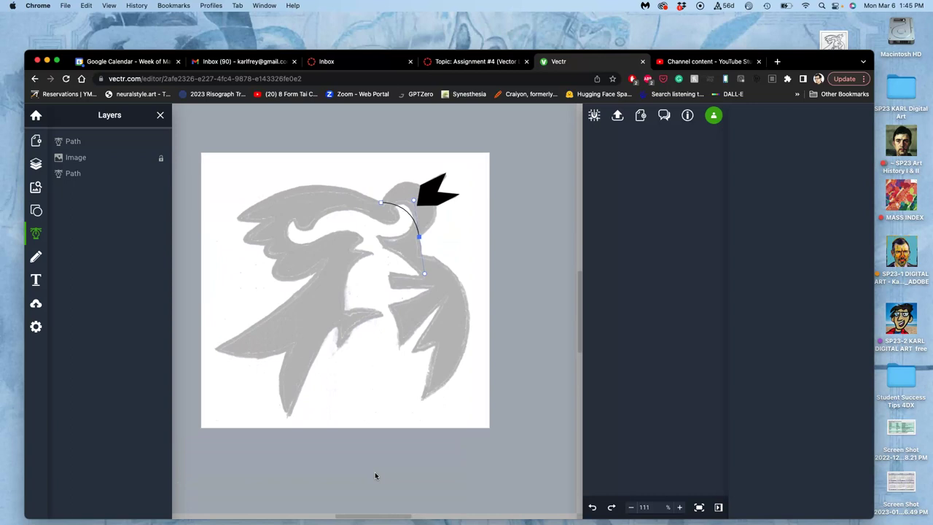
mouse_move(375, 474)
mouse_down()
mouse_move(371, 372)
mouse_move(374, 406)
mouse_move(377, 377)
mouse_move(375, 406)
mouse_move(387, 389)
mouse_move(396, 327)
mouse_move(387, 352)
mouse_up()
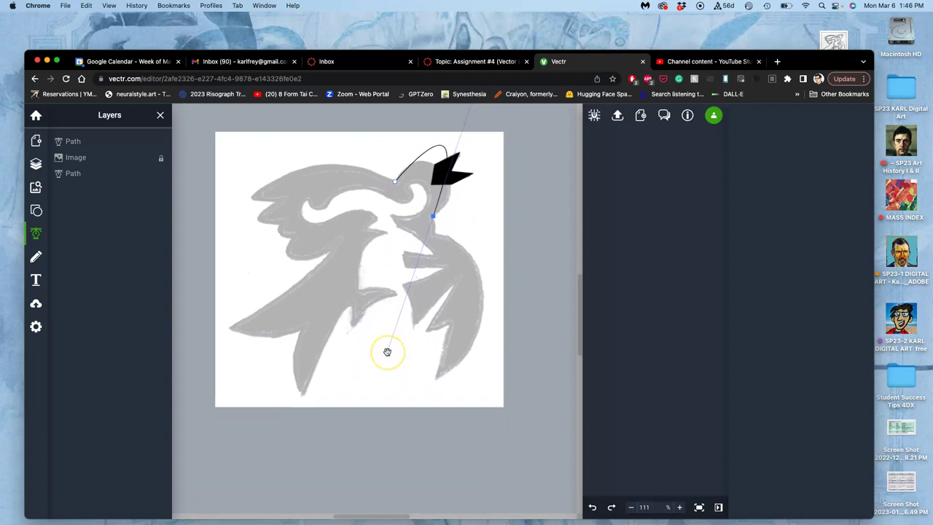
Step: Reshape the last curve and close the path at its start, curving it around the head
scroll(387, 352, down, 5)
scroll(387, 352, up, 8)
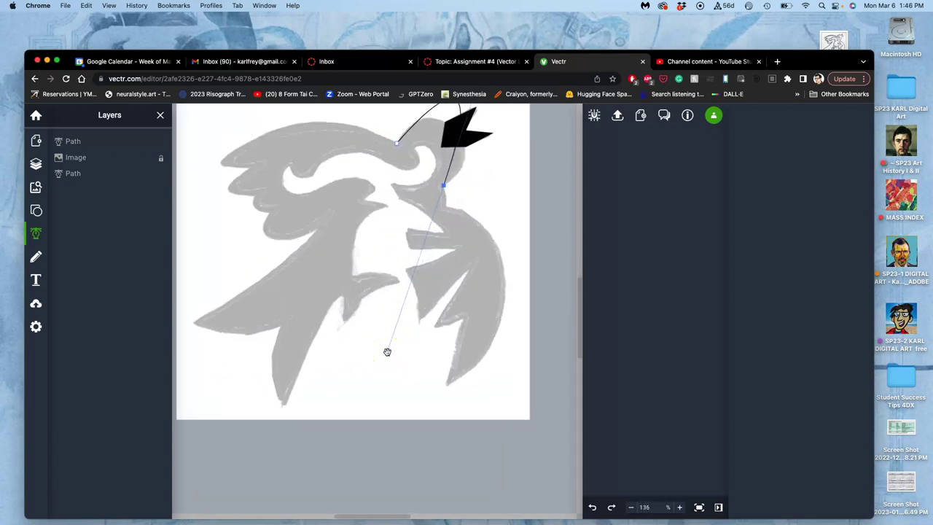
scroll(387, 352, down, 3)
drag(387, 350, 374, 265)
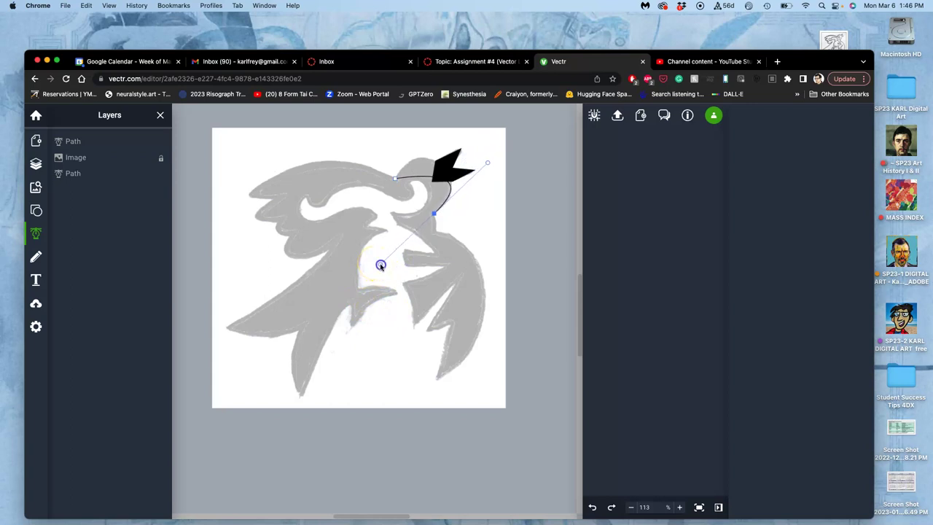
drag(381, 266, 380, 264)
click(386, 191)
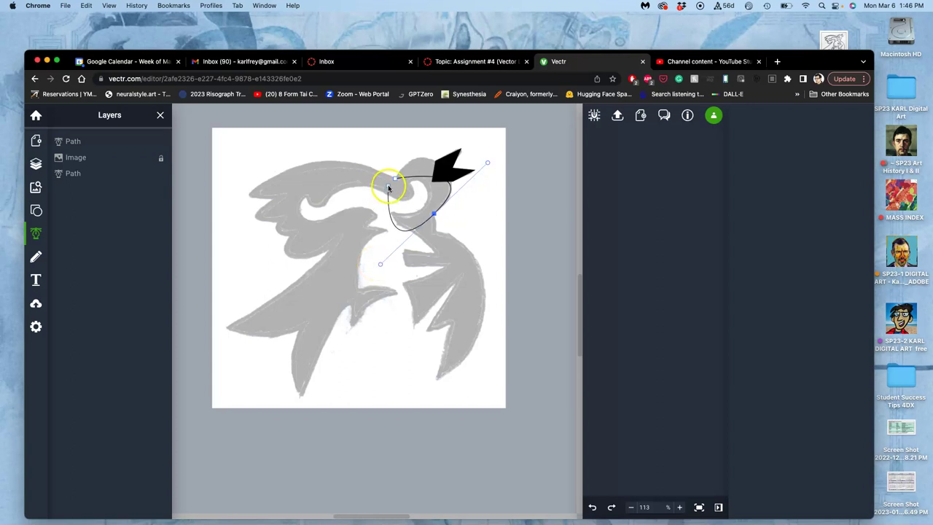
drag(389, 188, 395, 179)
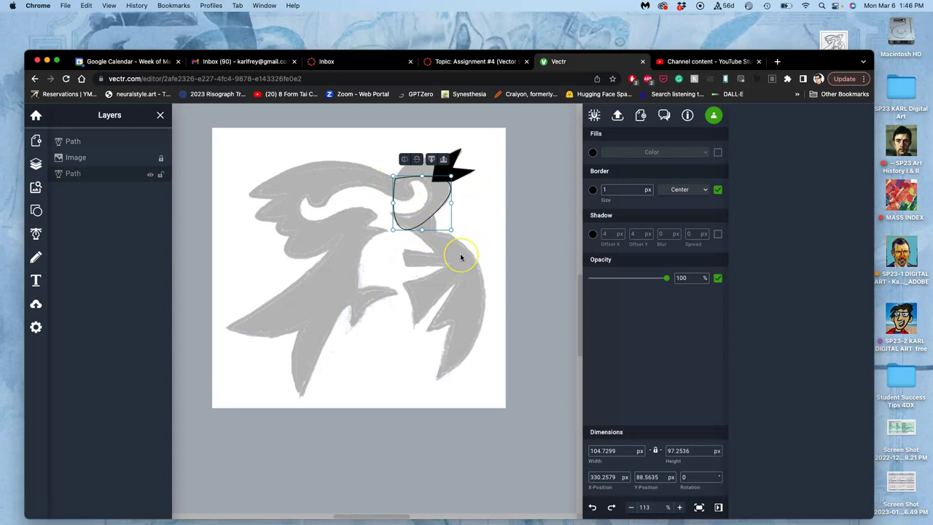
scroll(461, 257, up, 5)
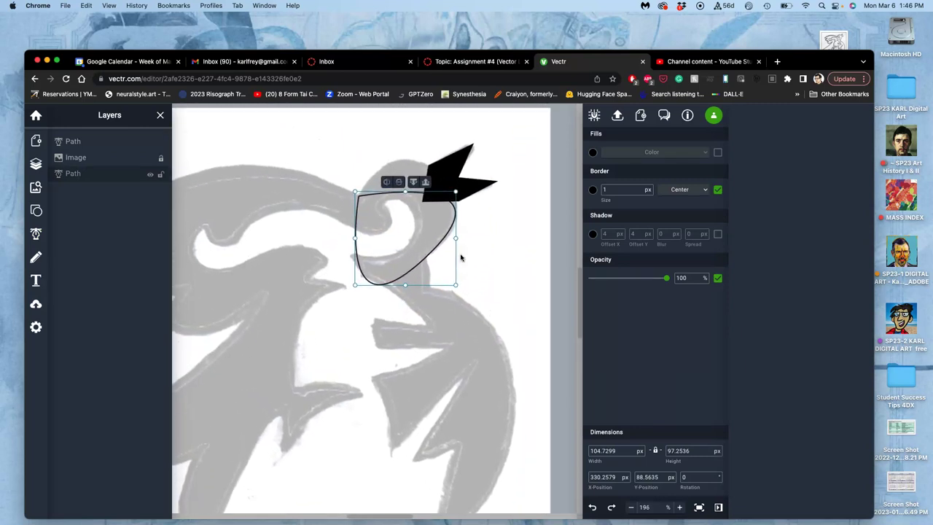
scroll(461, 257, up, 1)
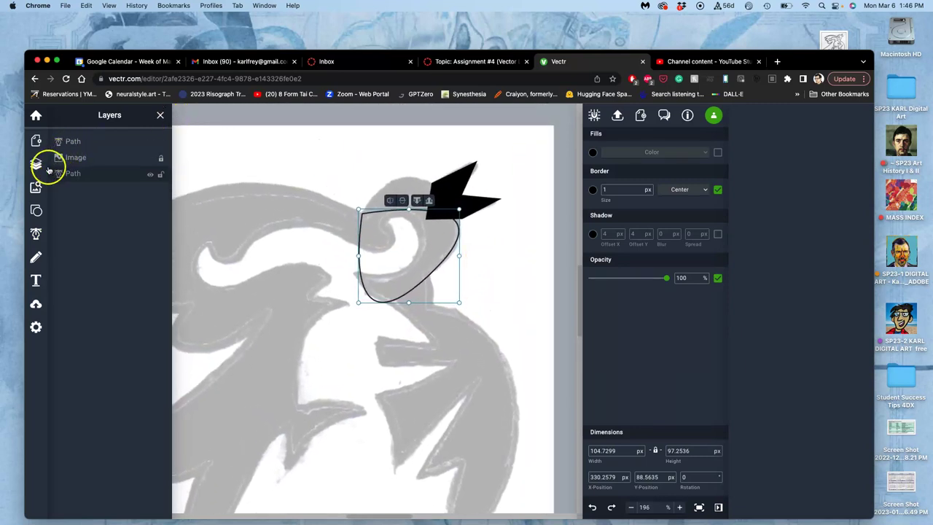
click(35, 118)
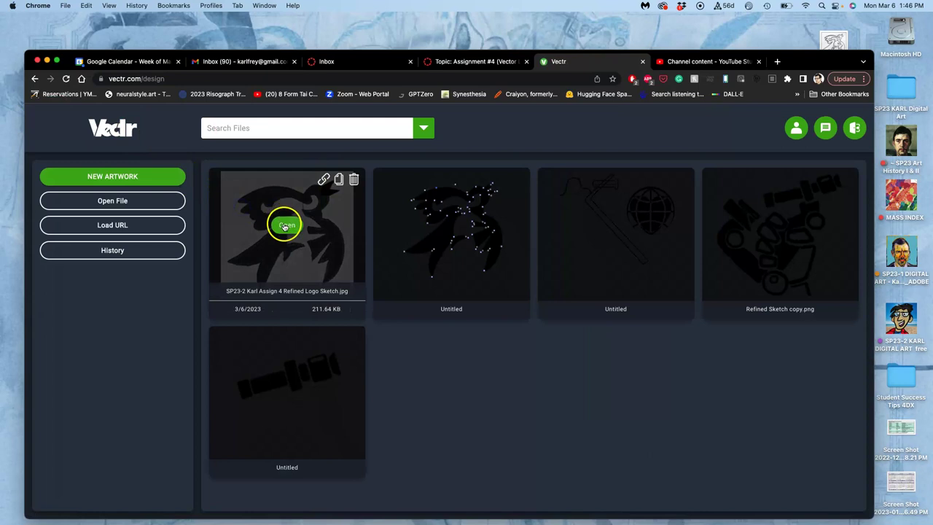
click(286, 224)
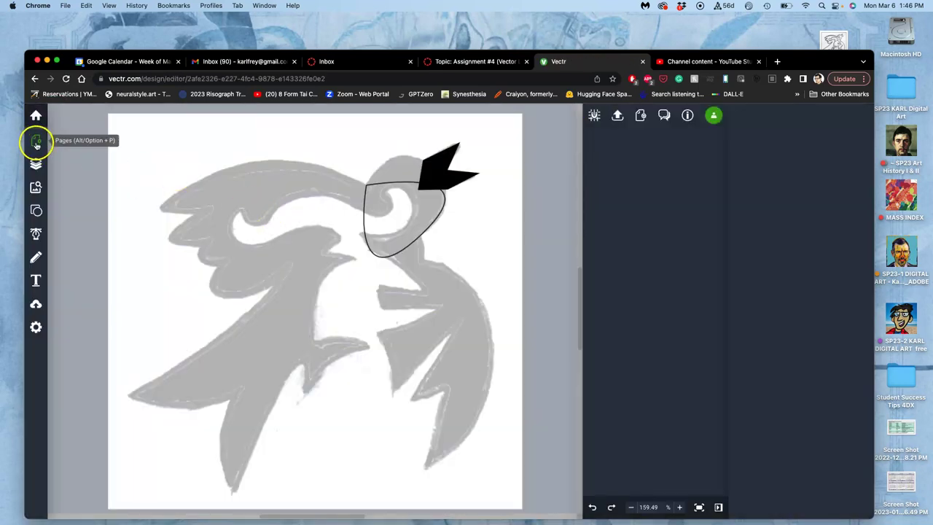
Step: Drag the outline's top-left handle to refit the left side, and raise its top node beside the beak
click(384, 183)
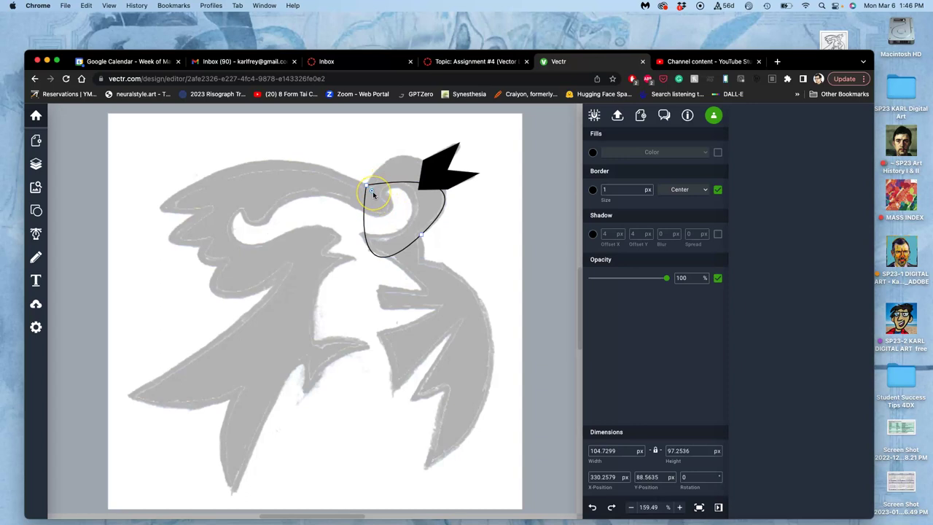
click(368, 187)
click(368, 187)
drag(371, 189, 390, 207)
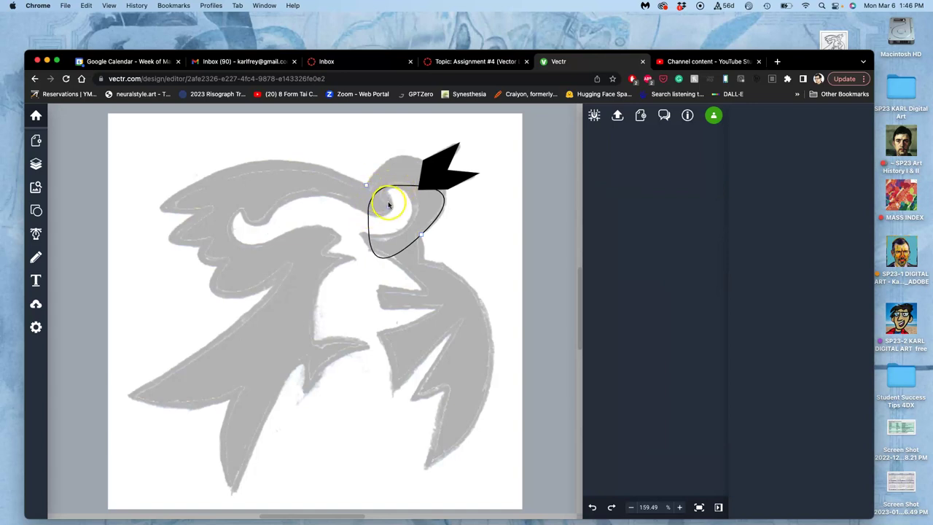
drag(389, 209, 369, 188)
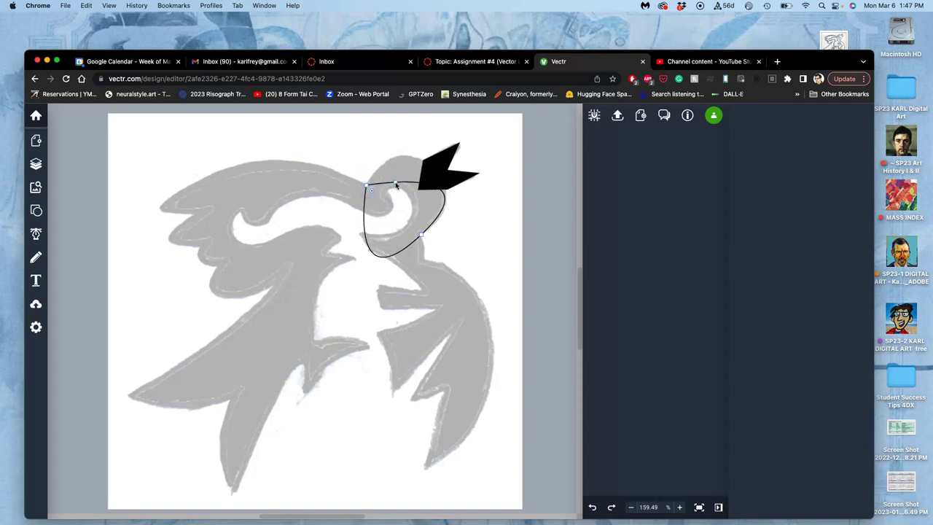
drag(395, 184, 401, 157)
click(424, 254)
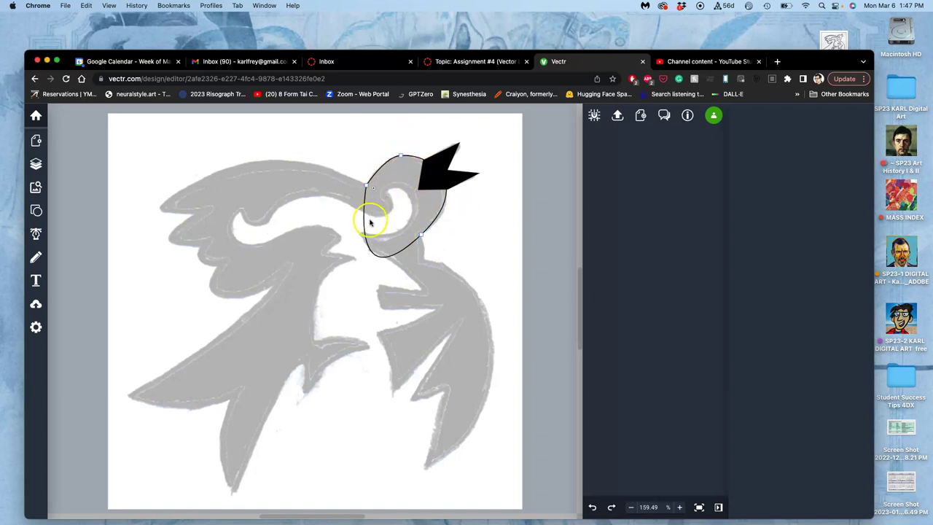
Step: Drag the outline's nodes and handles to curl it around the eye and bulge it toward the beak
drag(364, 228, 392, 206)
drag(391, 207, 344, 200)
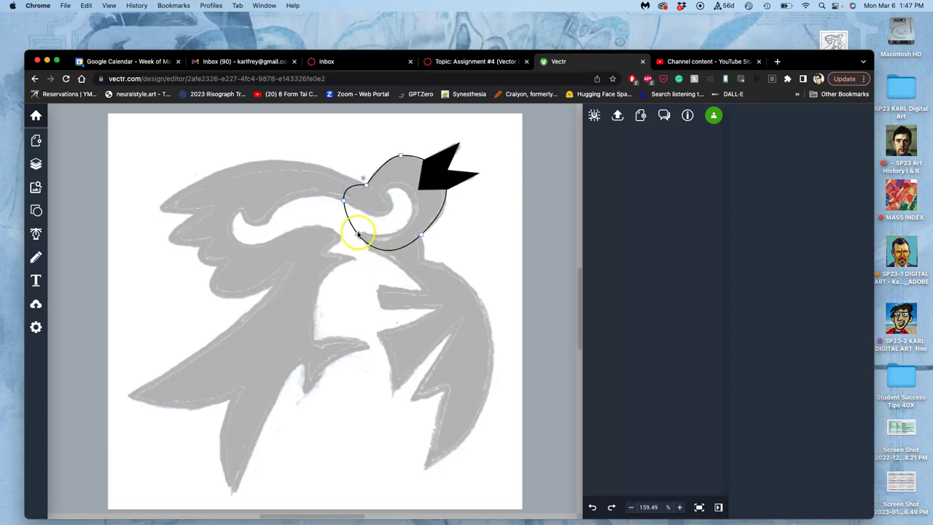
drag(356, 232, 389, 191)
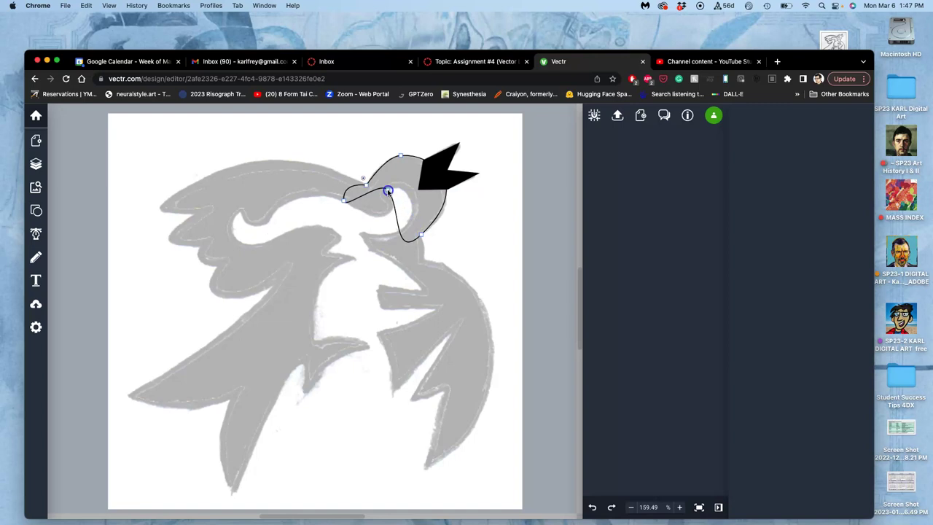
drag(381, 180, 407, 237)
drag(406, 153, 438, 179)
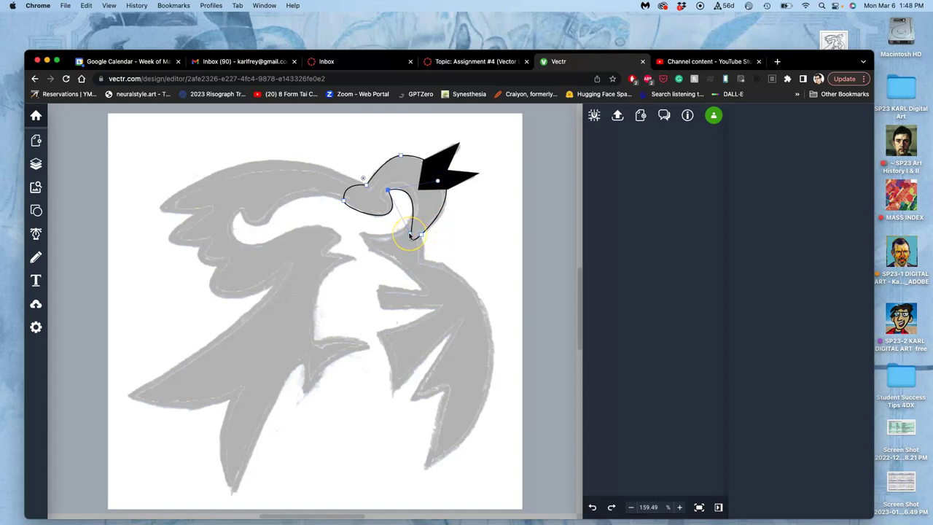
drag(410, 234, 403, 234)
click(408, 228)
mouse_move(409, 231)
mouse_down()
mouse_move(406, 178)
mouse_move(433, 167)
mouse_move(437, 200)
mouse_move(421, 235)
mouse_up()
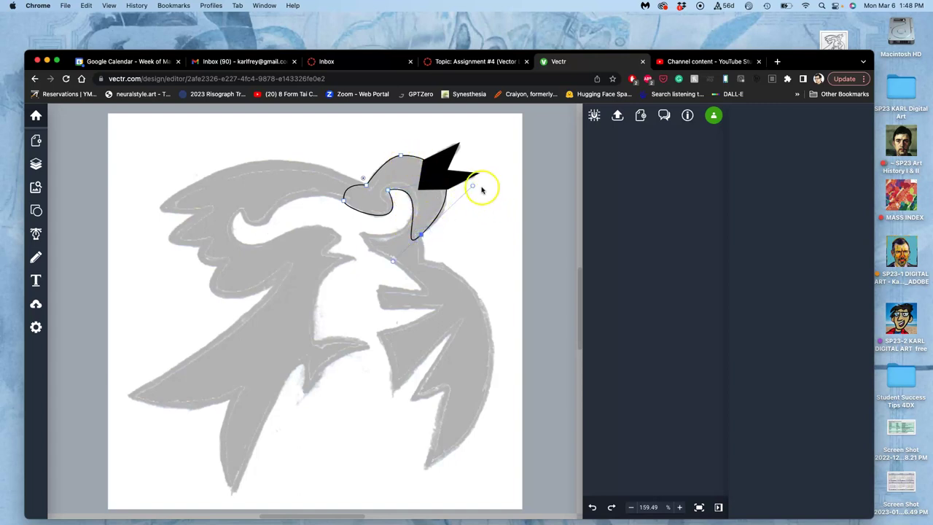
drag(475, 187, 476, 200)
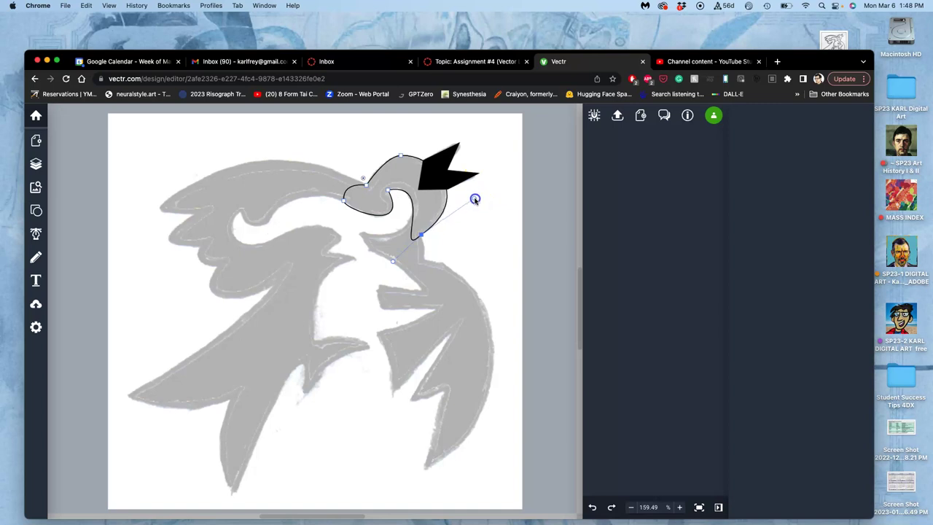
Step: Adjust the curve at the top point, nudge the beak's notch point, and close the path at the bottom node
click(401, 157)
drag(386, 157, 375, 162)
click(433, 169)
drag(425, 194, 408, 233)
drag(433, 177, 437, 177)
mouse_move(388, 191)
mouse_down()
mouse_move(377, 199)
mouse_move(390, 191)
mouse_up()
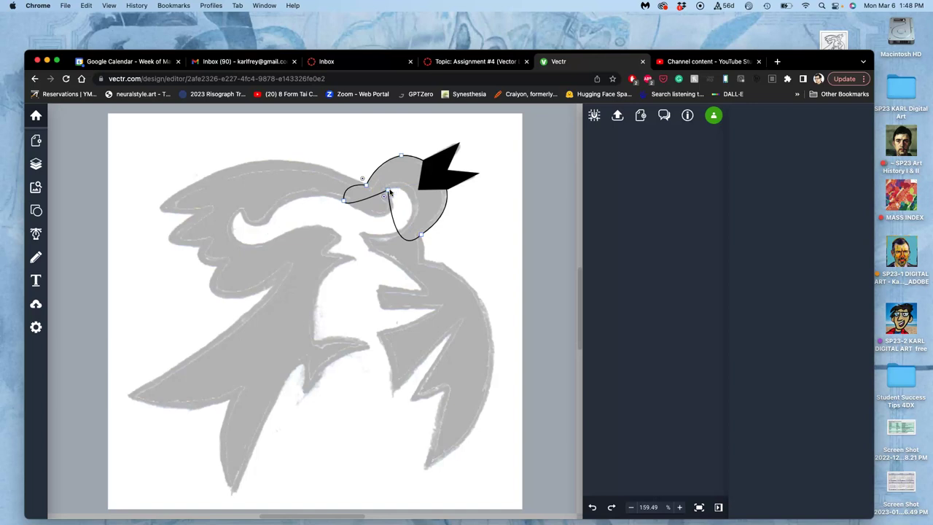
click(389, 191)
click(410, 245)
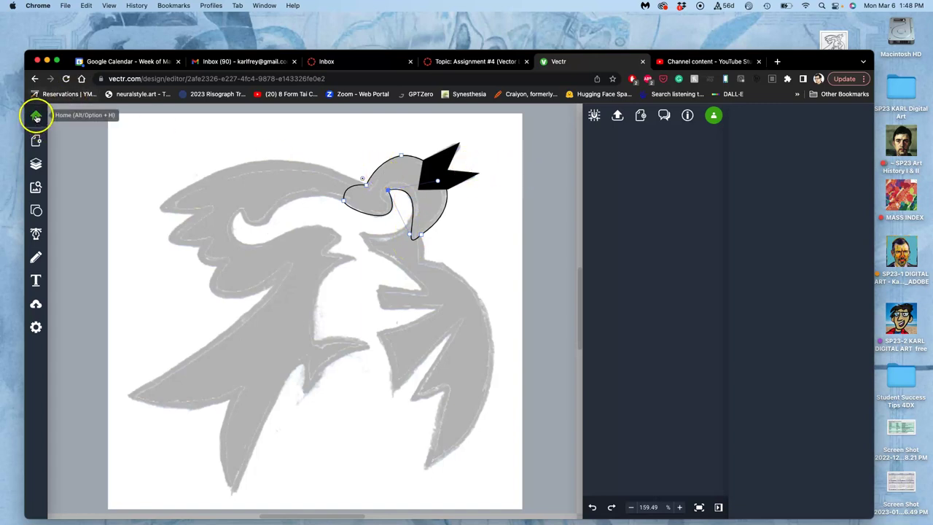
Step: Glance at the page overview and layers, then add an anchor point to the head outline
click(35, 141)
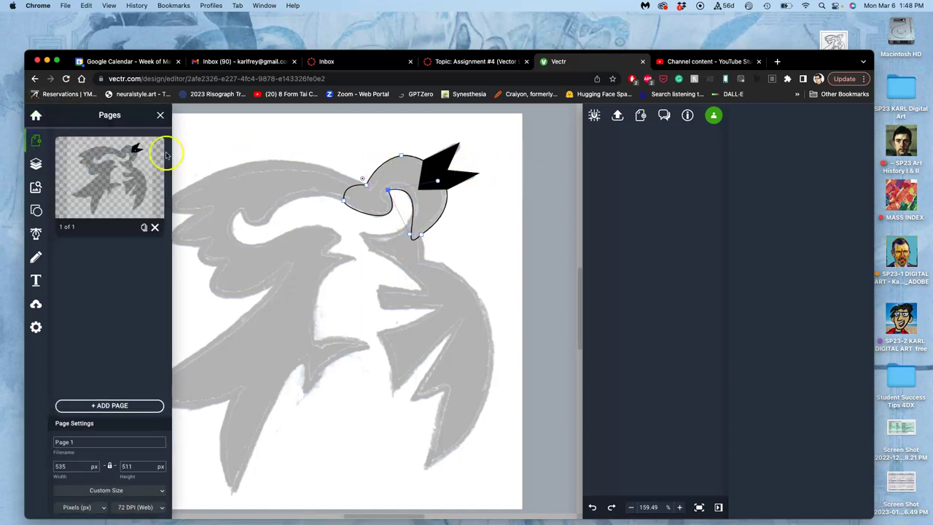
click(158, 115)
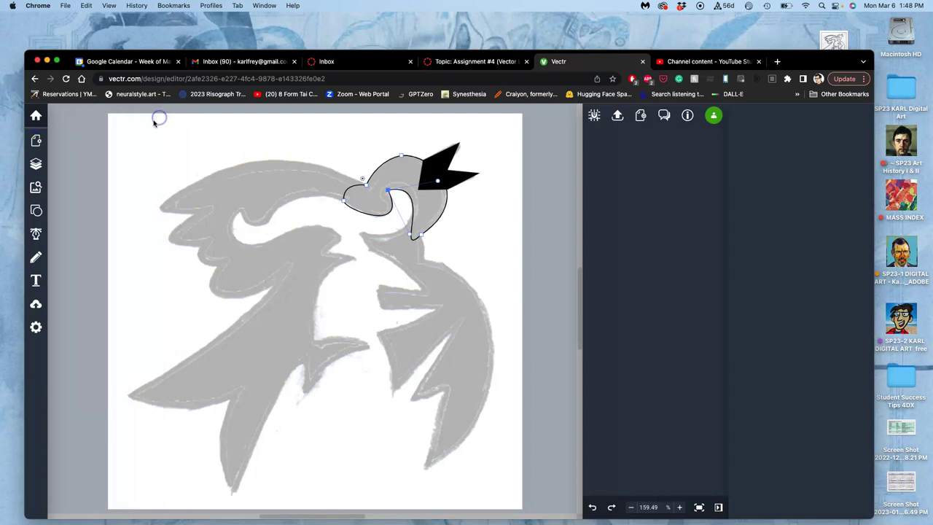
click(35, 164)
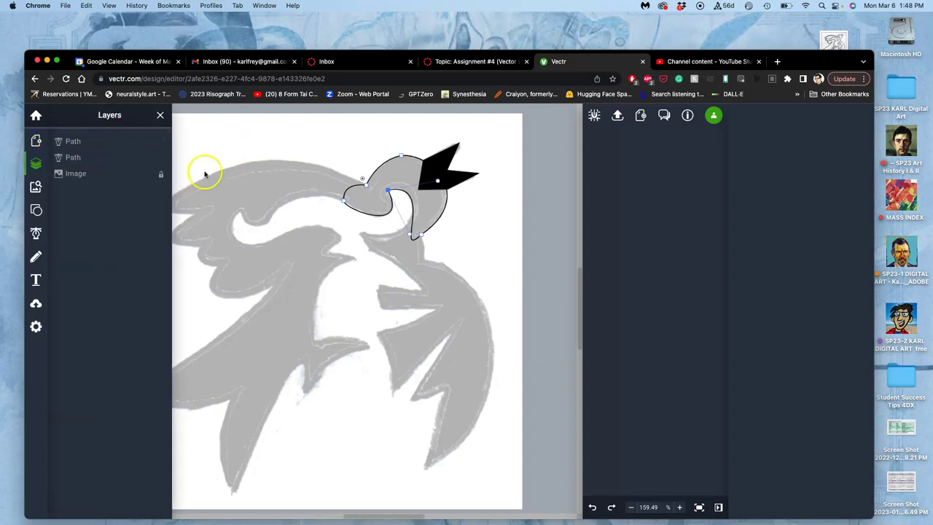
click(357, 186)
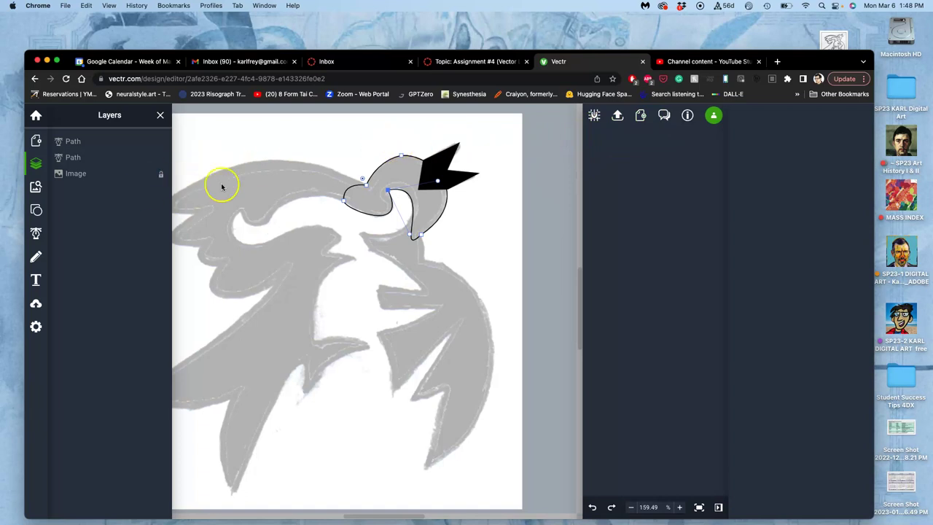
click(413, 210)
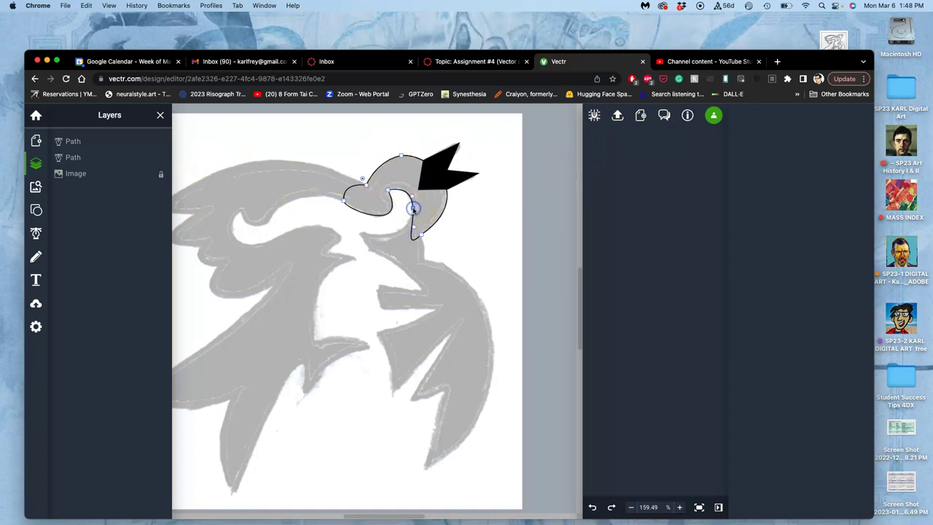
Step: Place a Pen point on the head, then show the Pages panel with its 535 × 511 px page
click(35, 232)
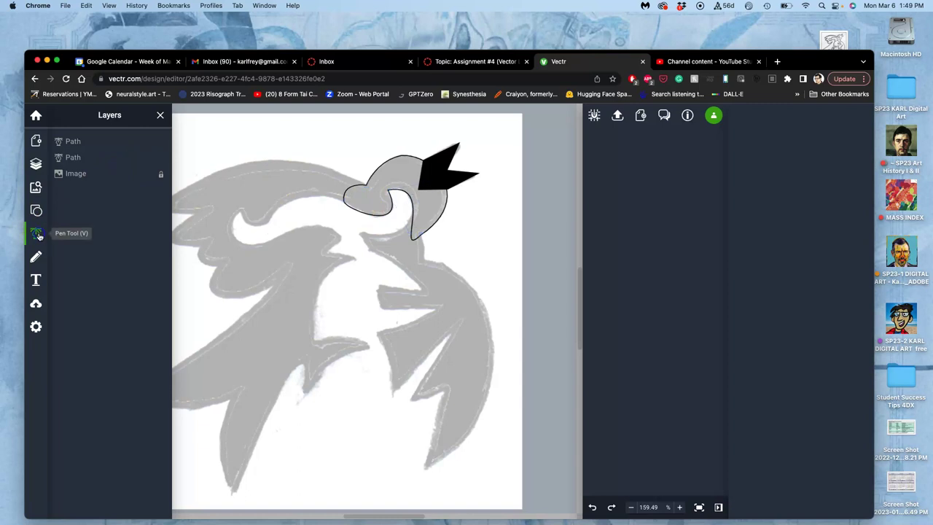
click(392, 191)
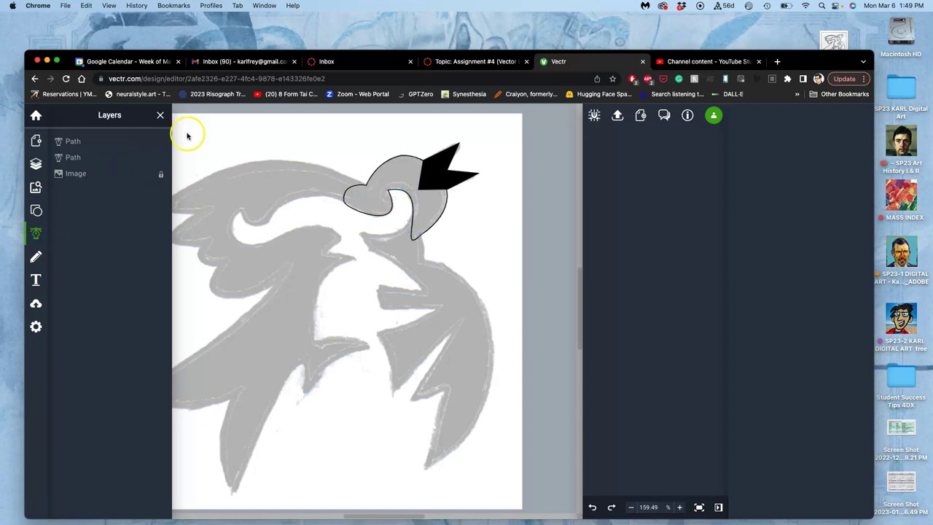
click(36, 141)
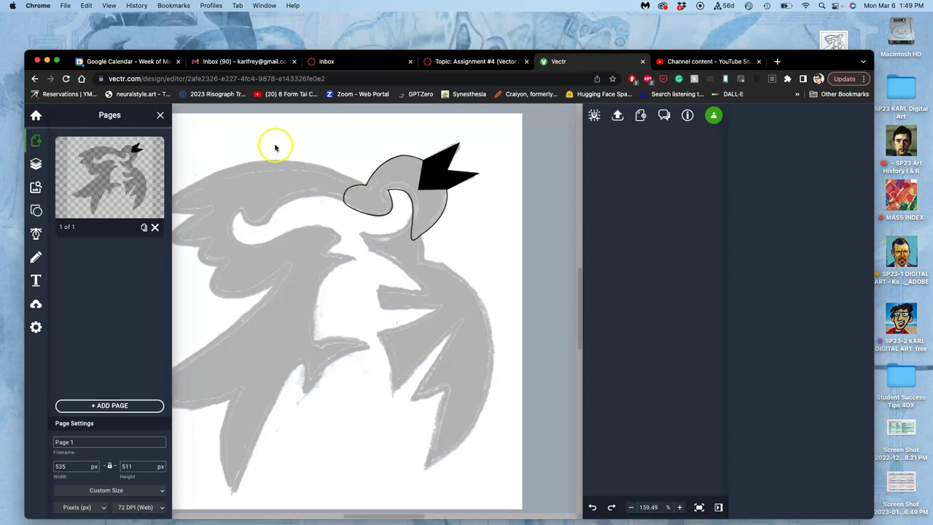
Step: Give the curled head outline a solid black fill and deselect it
click(377, 170)
double_click(377, 171)
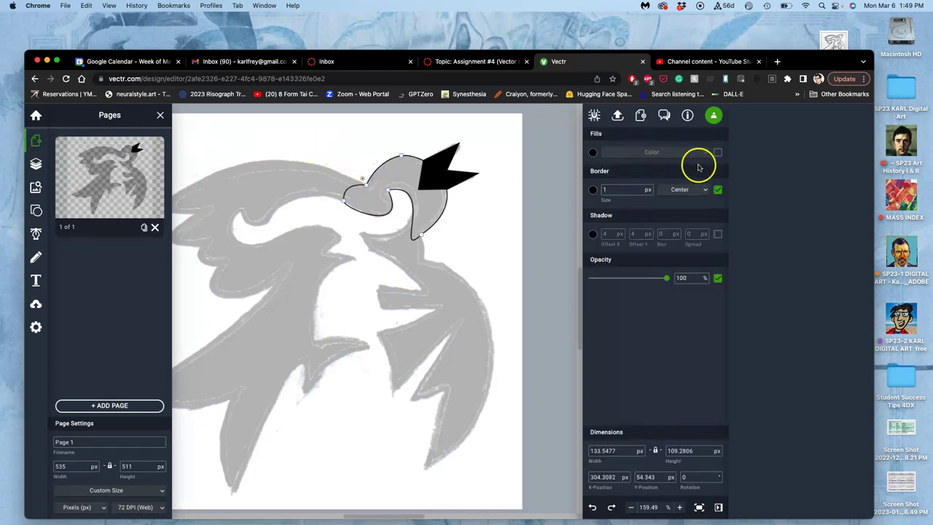
click(718, 153)
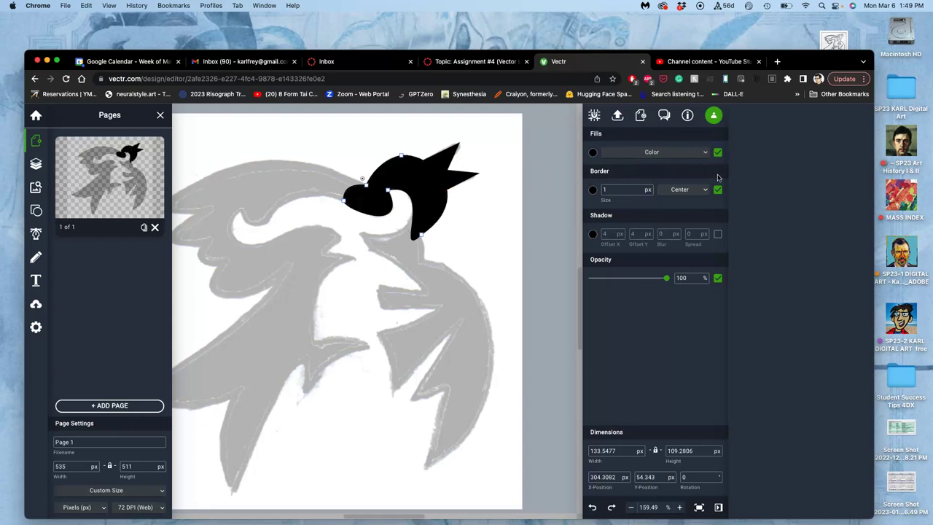
click(718, 189)
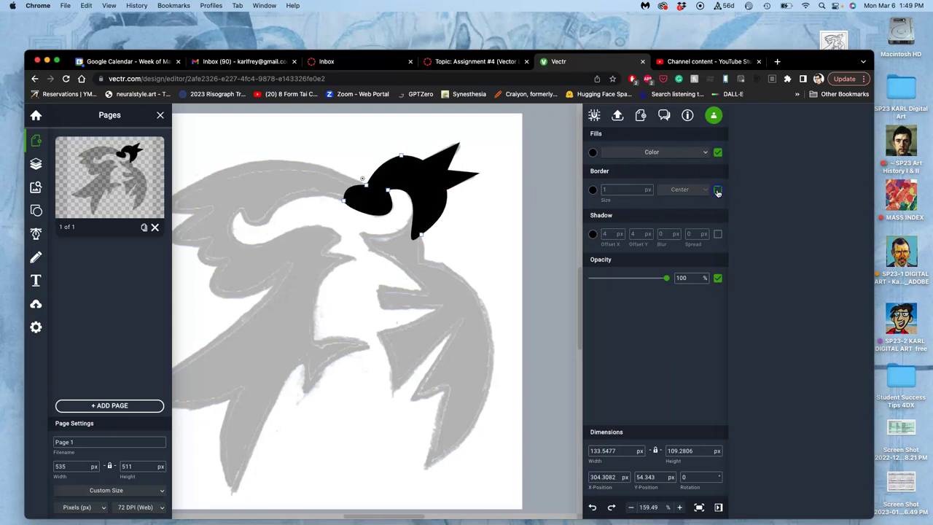
click(458, 217)
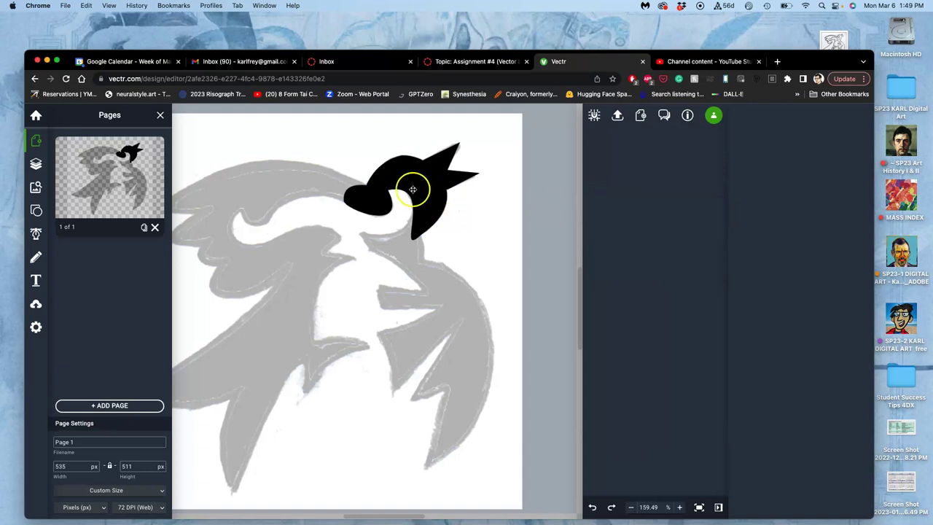
Step: In Layers, hide and reshow each of the two paths to check the combined silhouette
click(37, 162)
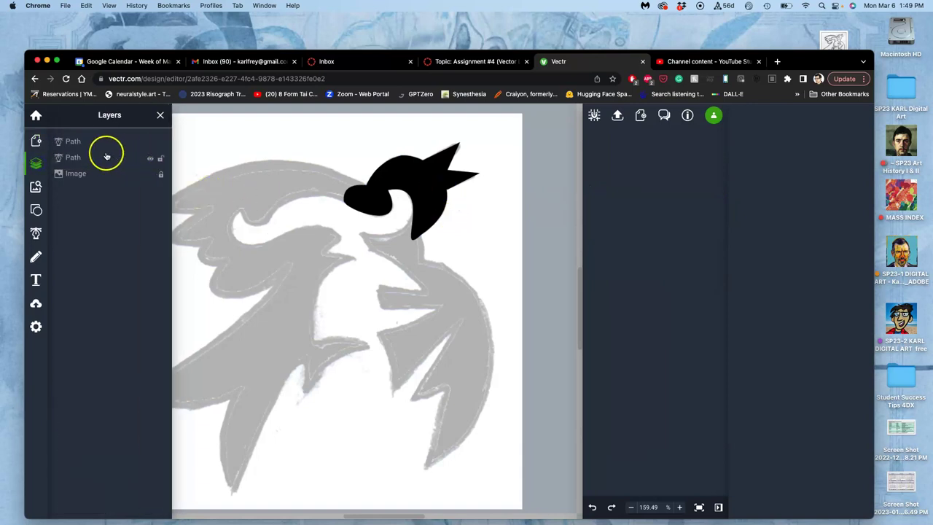
click(149, 158)
click(149, 158)
click(150, 142)
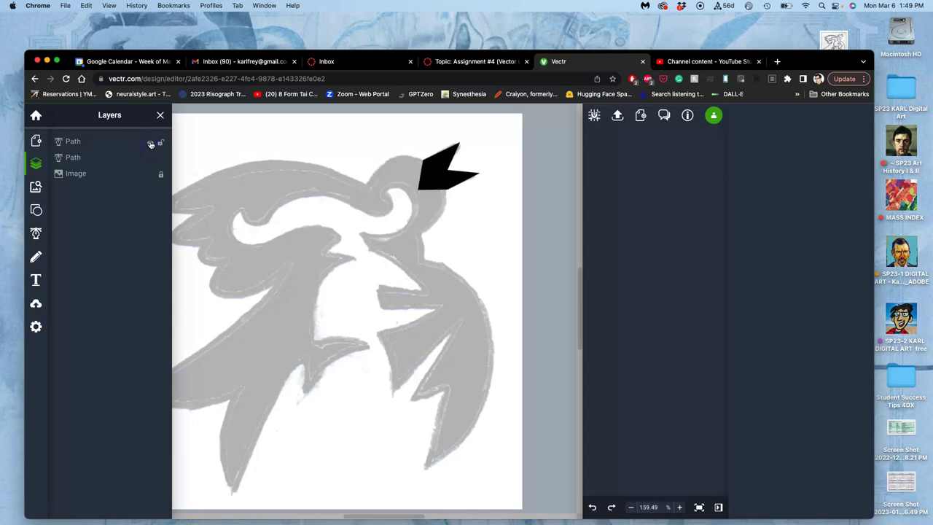
click(150, 143)
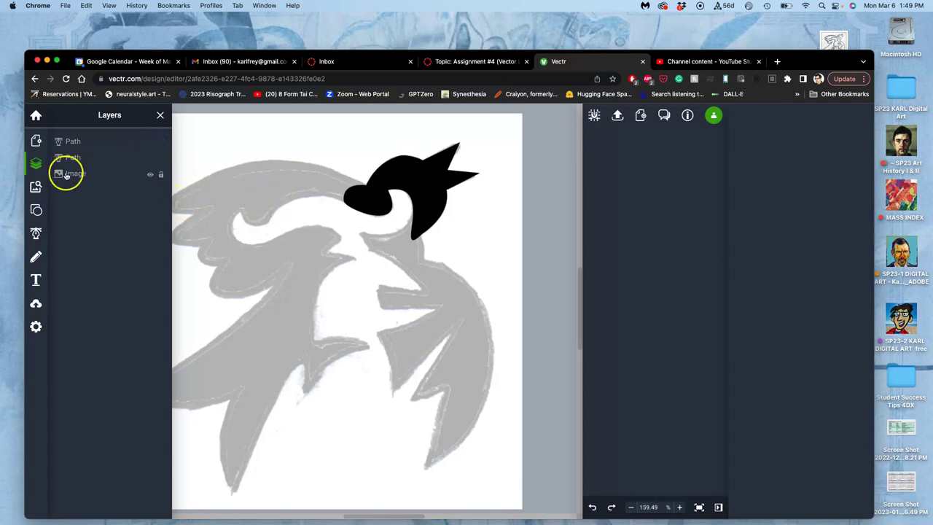
Step: With the Pen tool, draw a new path from the black head to the crest's left tip, arching it higher
click(37, 233)
drag(389, 191, 371, 187)
click(371, 187)
scroll(224, 181, left, 2)
scroll(224, 181, left, 3)
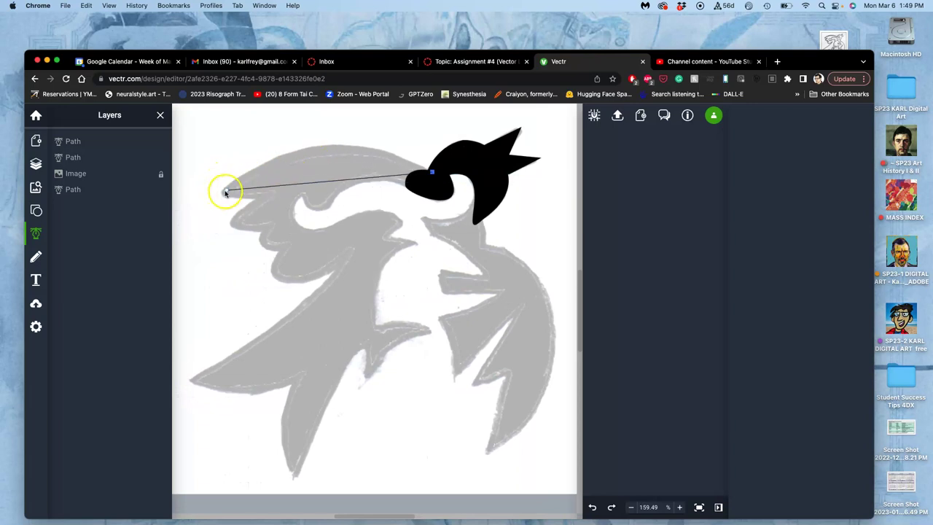
click(222, 195)
drag(222, 196, 175, 241)
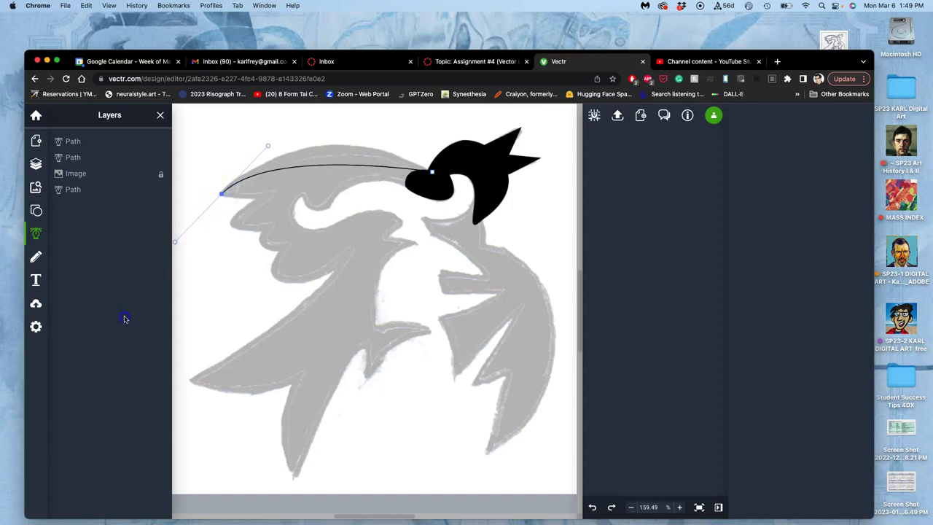
scroll(124, 319, down, 3)
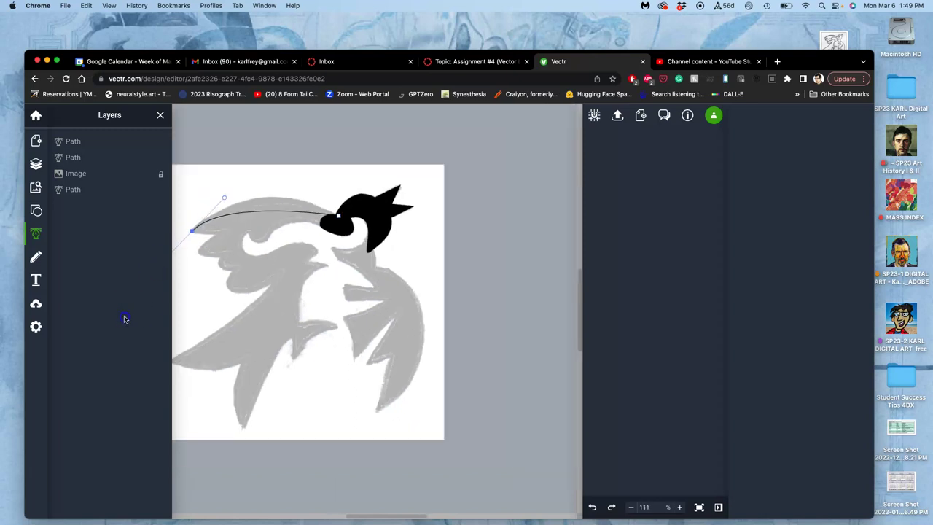
drag(124, 318, 215, 271)
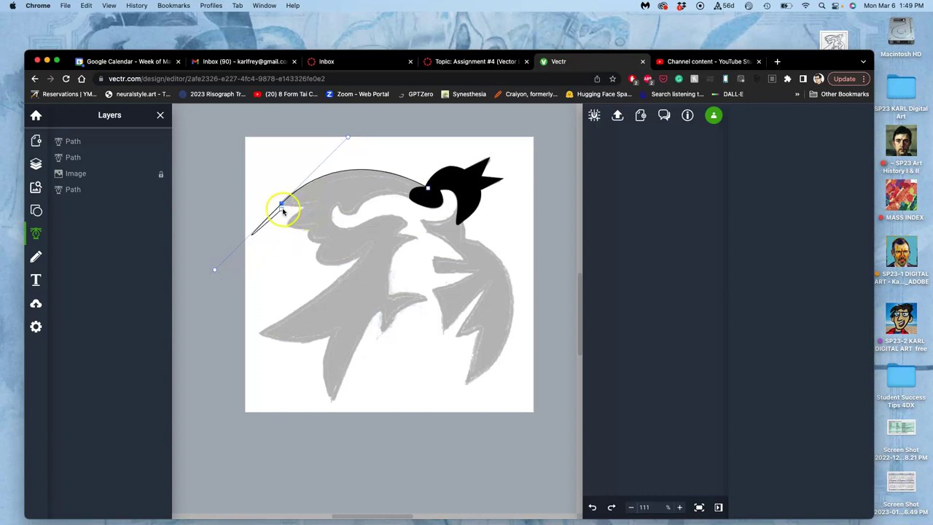
click(282, 204)
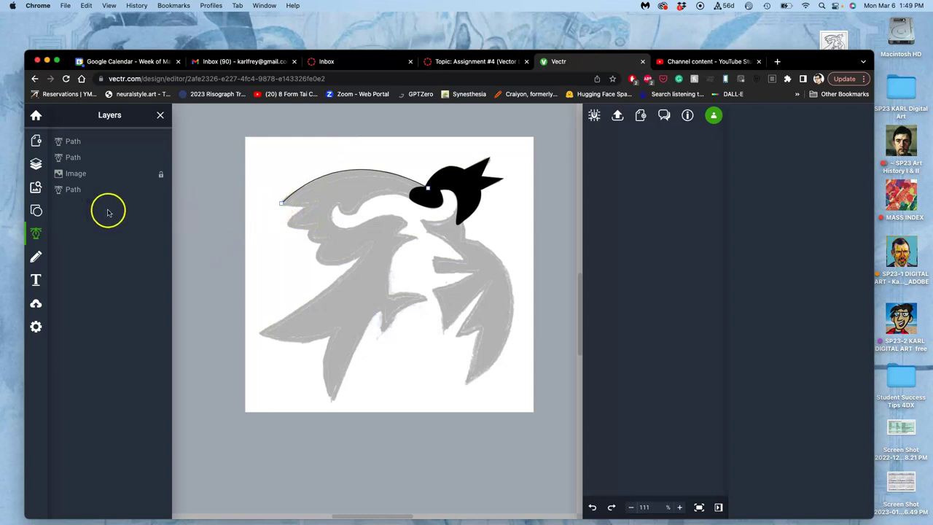
Step: Continue from the path's end into a sharp feather tip that runs back under the crest
click(283, 203)
drag(294, 209, 305, 210)
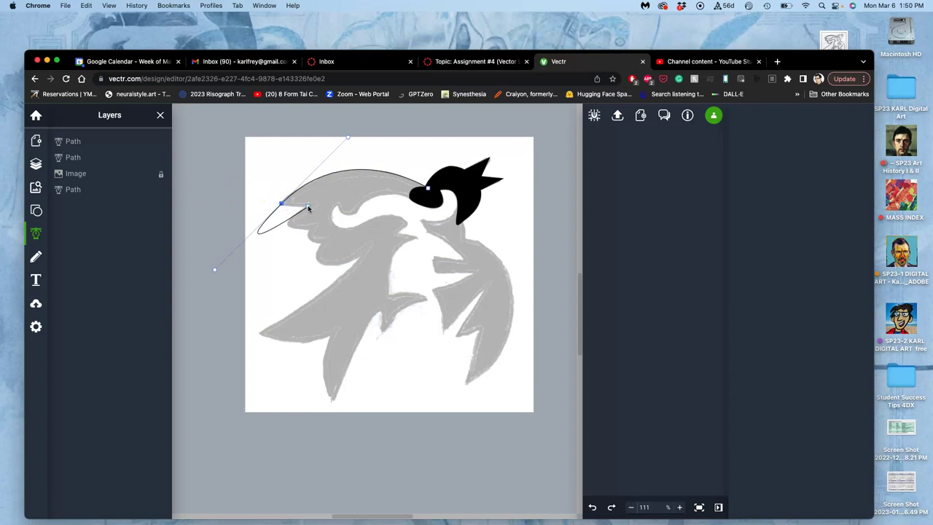
drag(307, 208, 307, 207)
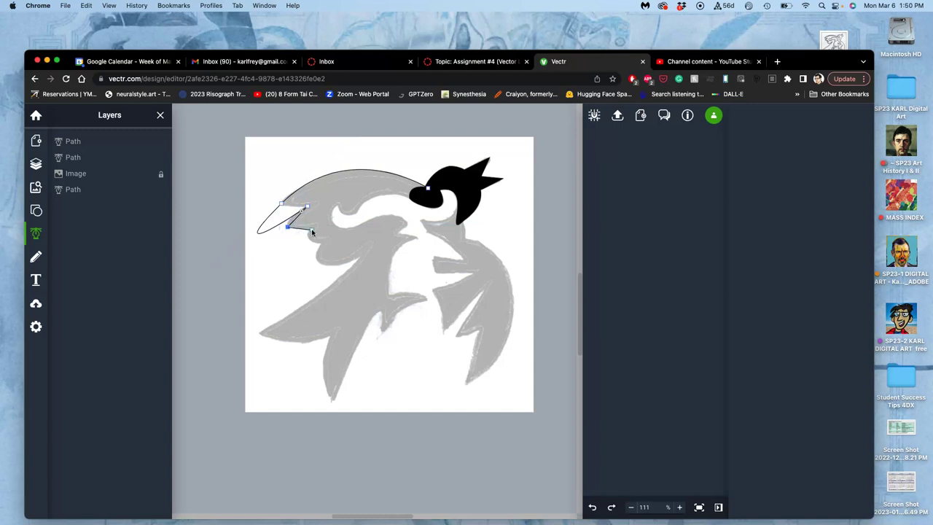
drag(310, 236, 349, 241)
Step: Trace the crest's underside with wavy pen curves down to the lower notch and feather
scroll(340, 248, up, 10)
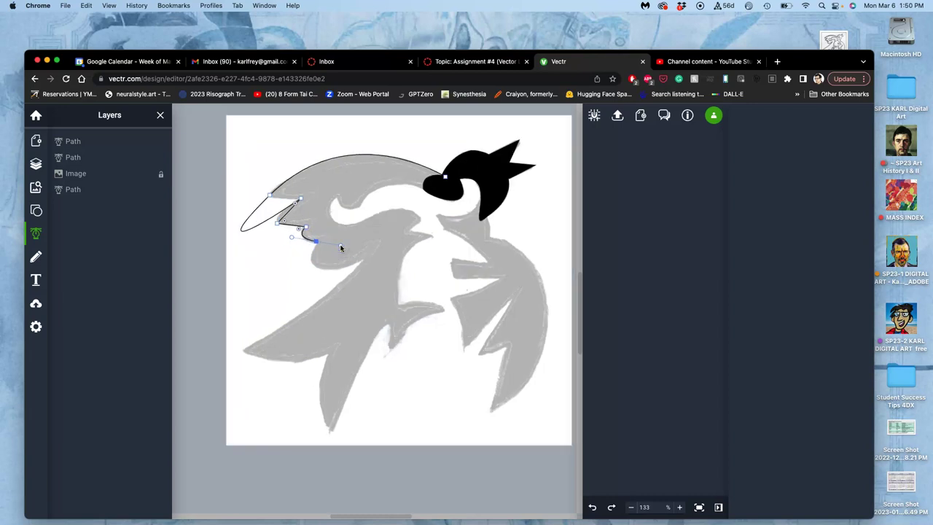
scroll(340, 248, left, 5)
scroll(339, 248, up, 2)
drag(277, 179, 286, 186)
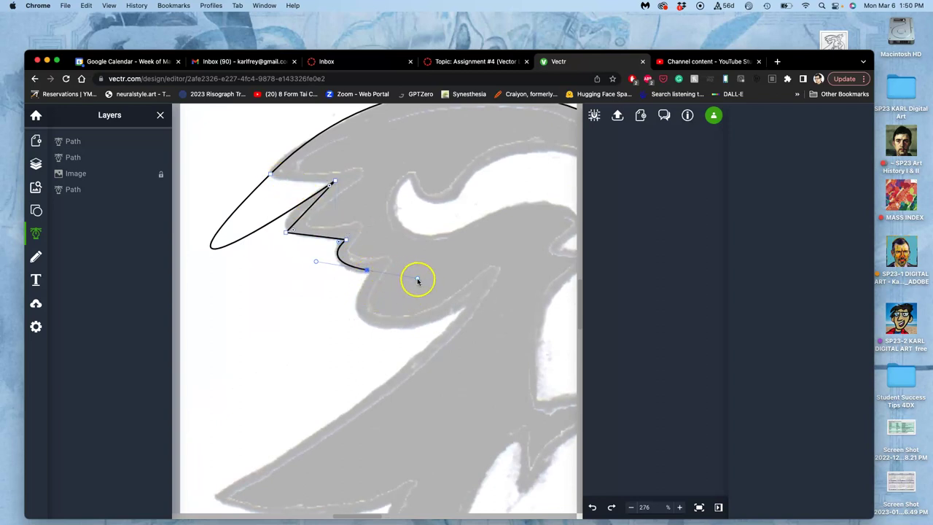
mouse_move(416, 280)
mouse_down()
mouse_move(394, 280)
mouse_move(418, 270)
mouse_up()
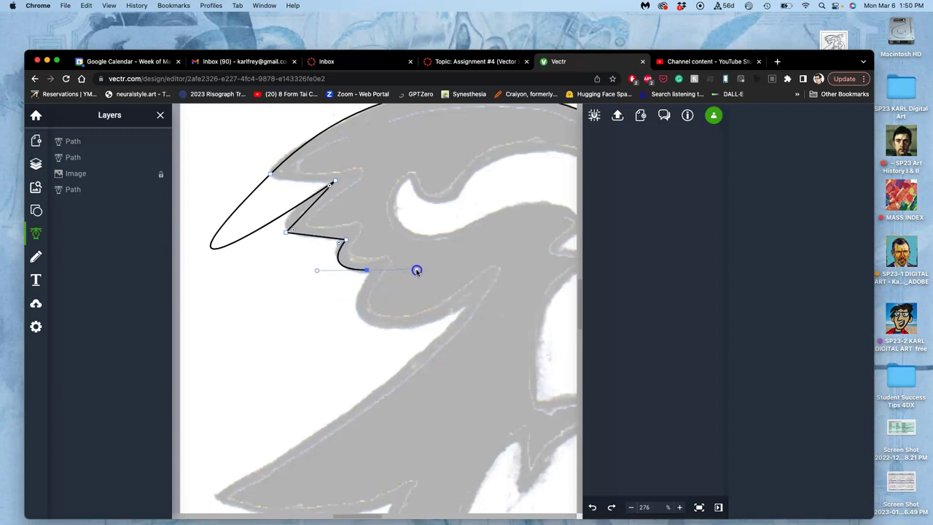
click(377, 270)
click(363, 283)
click(364, 282)
mouse_move(368, 272)
mouse_down()
mouse_move(317, 198)
mouse_move(358, 264)
mouse_up()
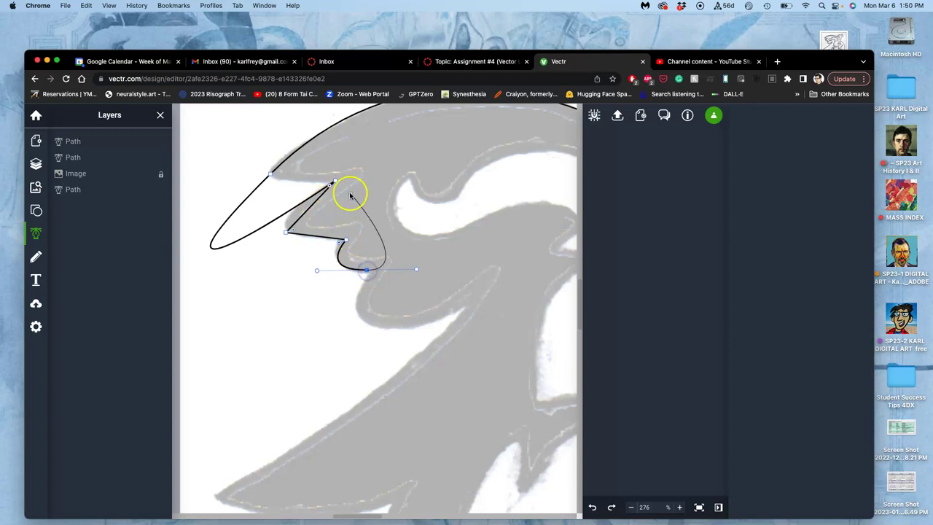
click(358, 318)
mouse_move(357, 318)
mouse_down()
mouse_move(375, 215)
mouse_move(357, 319)
mouse_up()
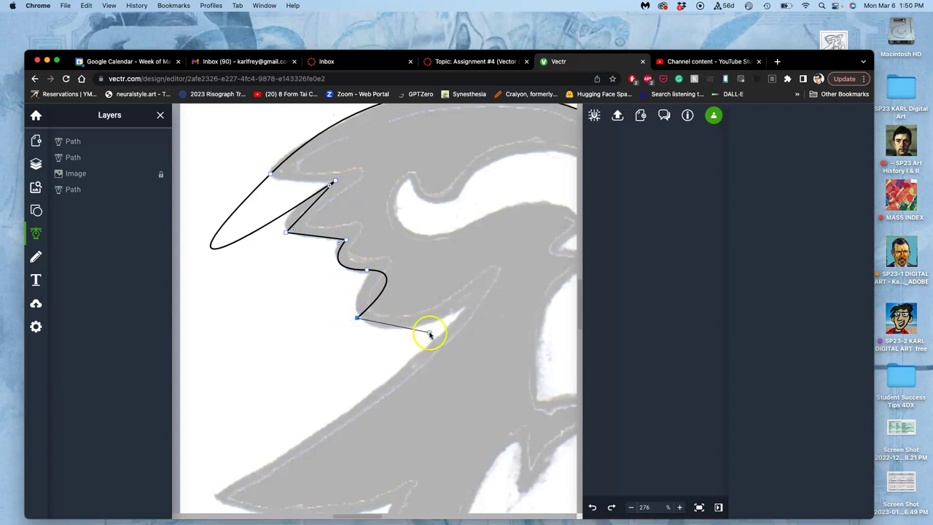
drag(437, 327, 437, 327)
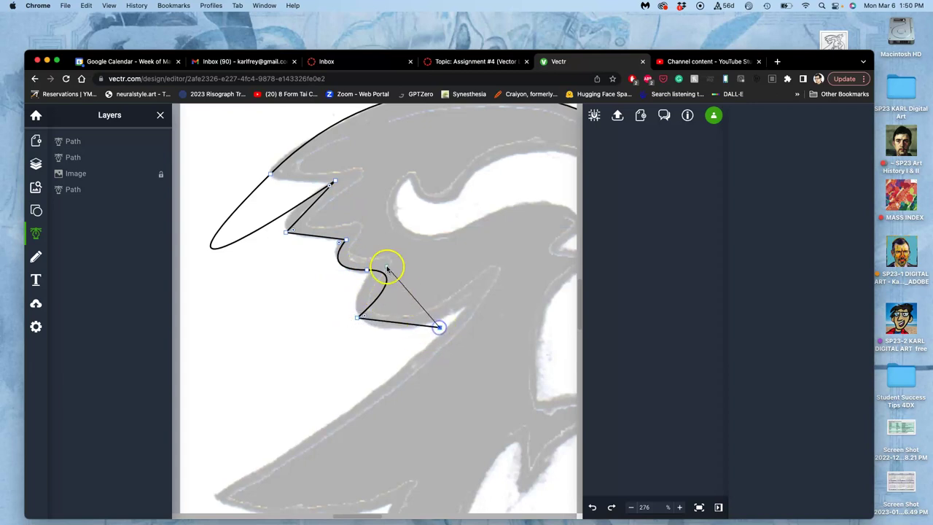
drag(368, 309, 358, 316)
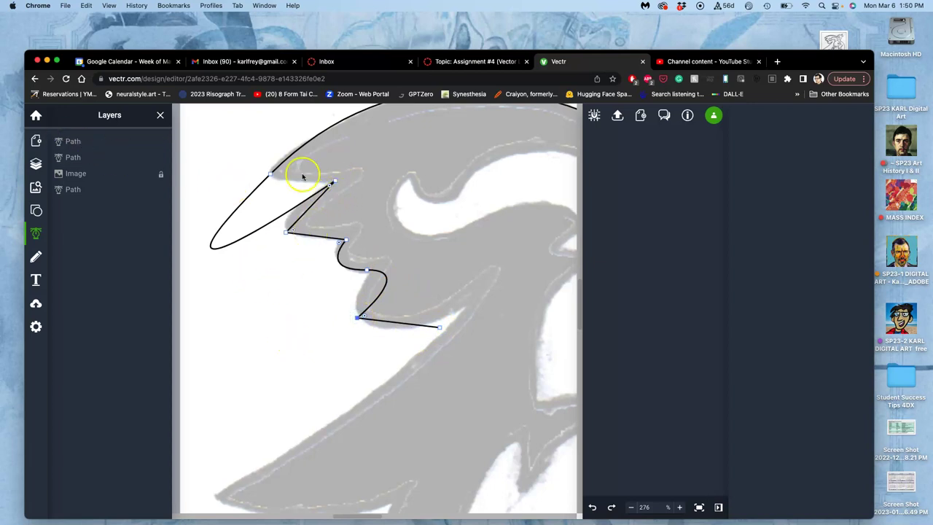
Step: Select the crest path and sharpen the upper feather tip by reshaping its handles
click(36, 163)
click(36, 163)
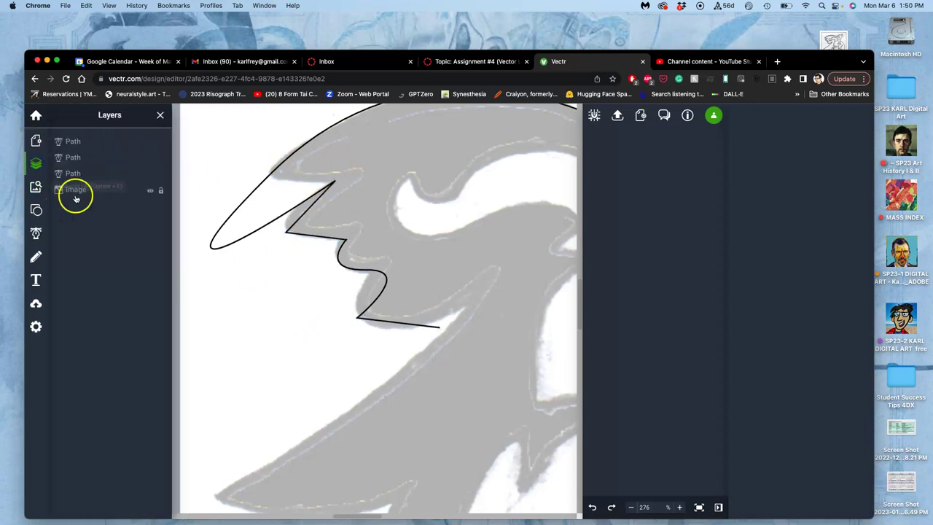
click(36, 190)
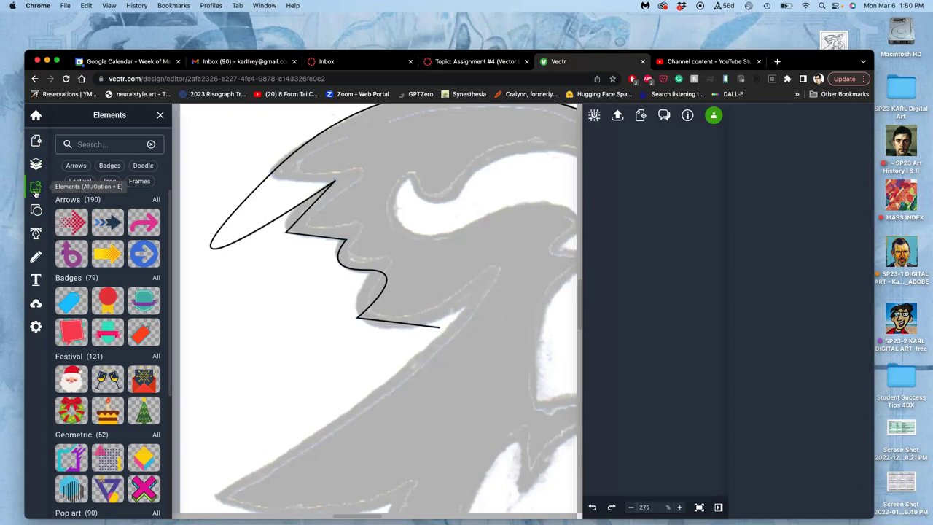
click(36, 190)
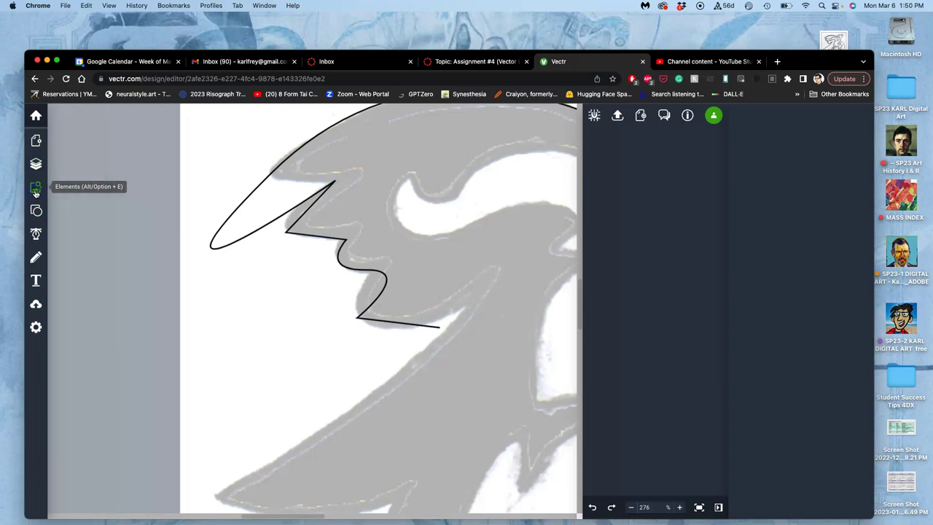
click(329, 186)
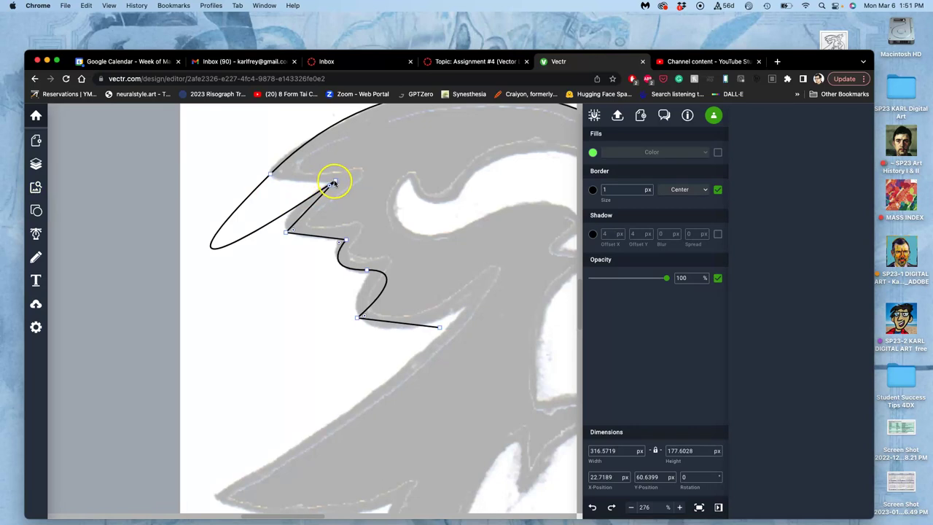
click(334, 181)
drag(334, 182, 339, 191)
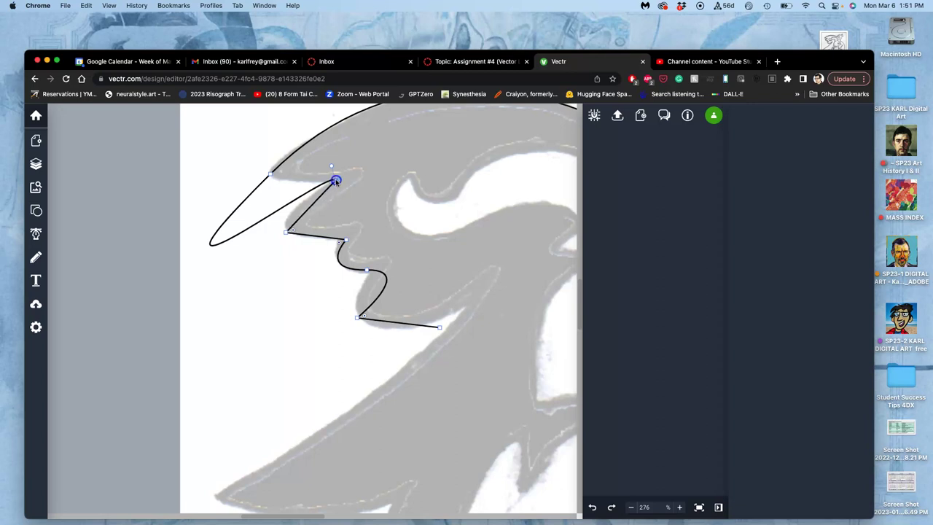
drag(335, 178, 268, 223)
mouse_move(329, 167)
mouse_down()
mouse_move(313, 177)
mouse_move(333, 170)
mouse_move(333, 184)
mouse_up()
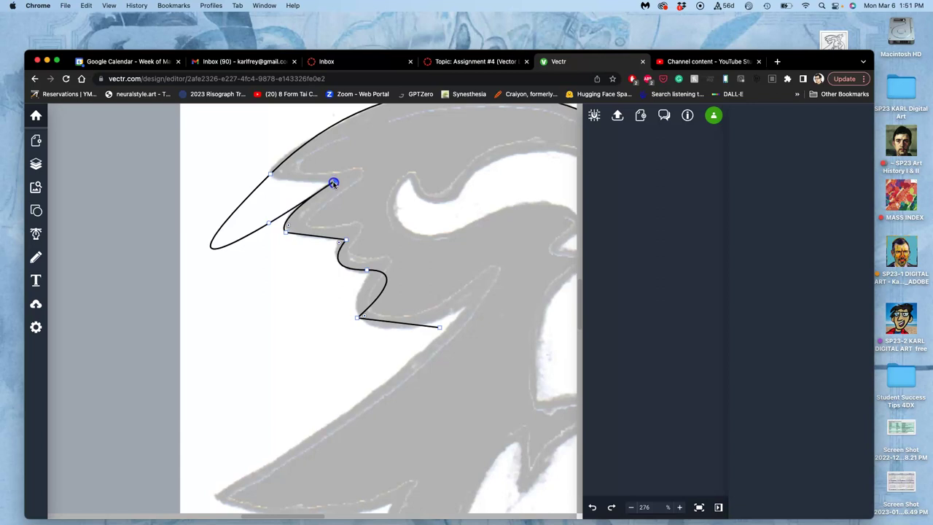
drag(267, 217, 277, 202)
Step: Tighten the lower feather into a sharp point and adjust the curves around the notch
click(270, 175)
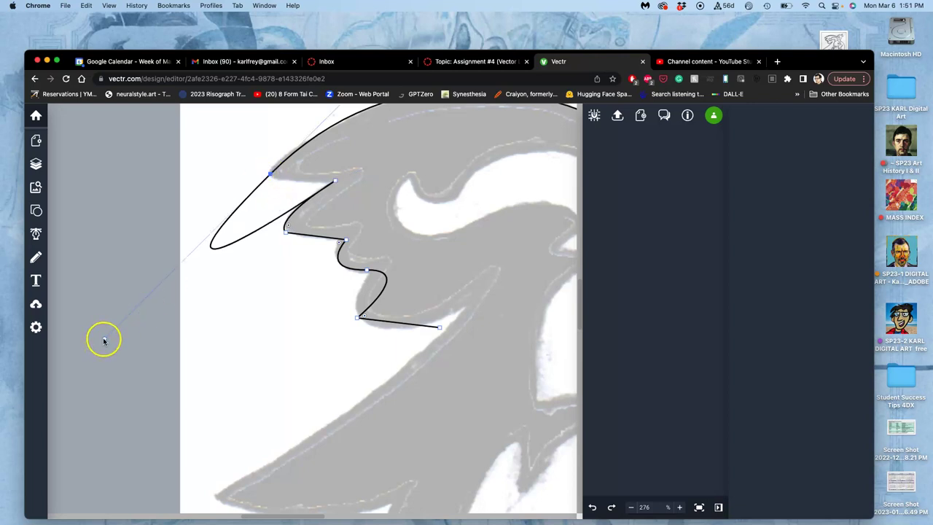
drag(104, 338, 299, 188)
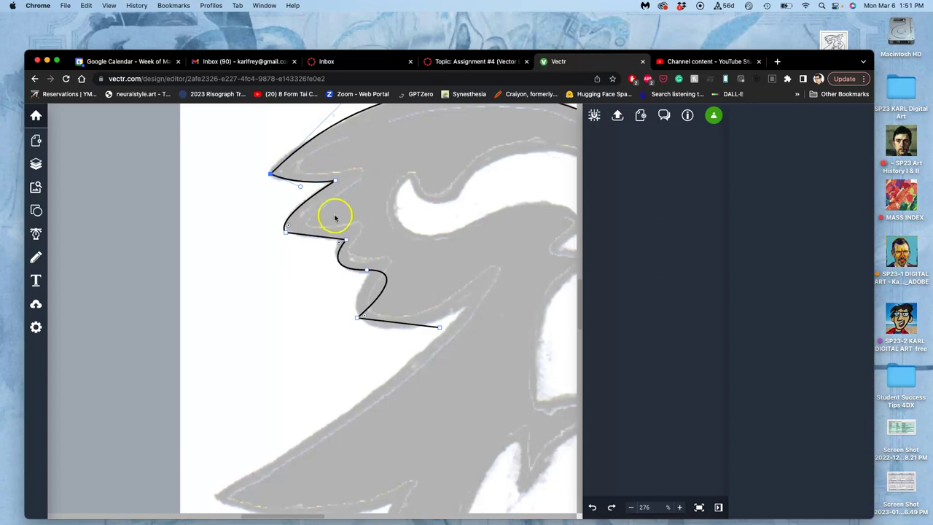
mouse_move(344, 240)
mouse_down()
mouse_move(360, 250)
mouse_move(346, 244)
mouse_move(354, 241)
mouse_up()
drag(327, 242, 317, 243)
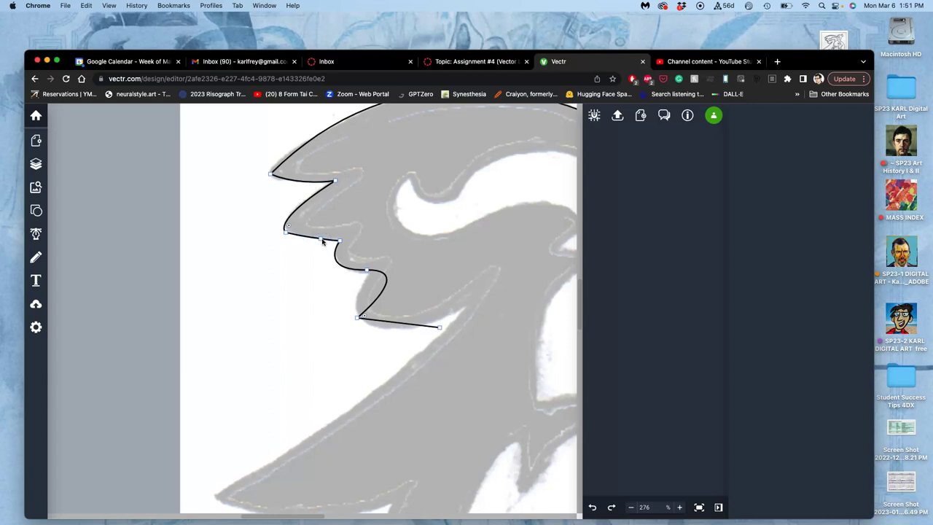
click(322, 240)
mouse_move(320, 240)
mouse_down()
mouse_move(335, 261)
mouse_move(340, 240)
mouse_move(325, 243)
mouse_up()
Step: Reopen the crest path's point editing, restore the Layers list, and pick the lower feather's corner point
click(320, 237)
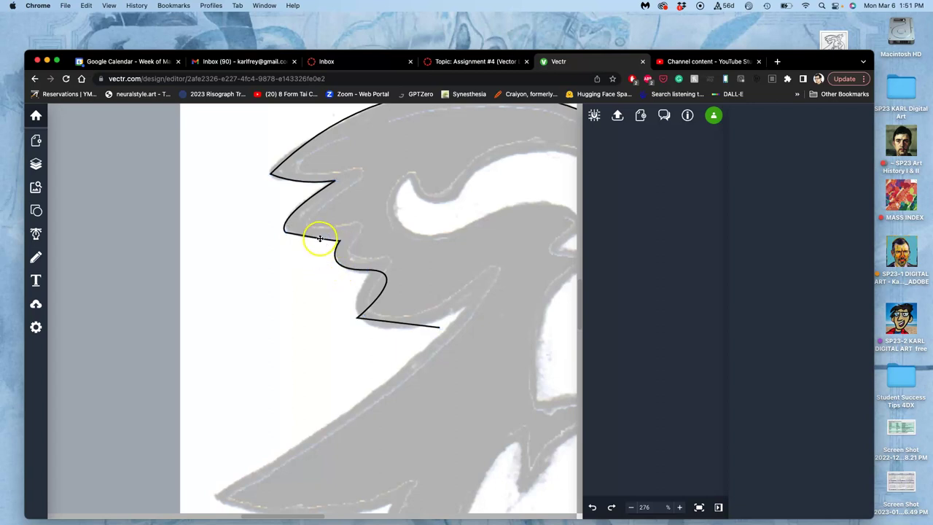
click(320, 238)
double_click(324, 239)
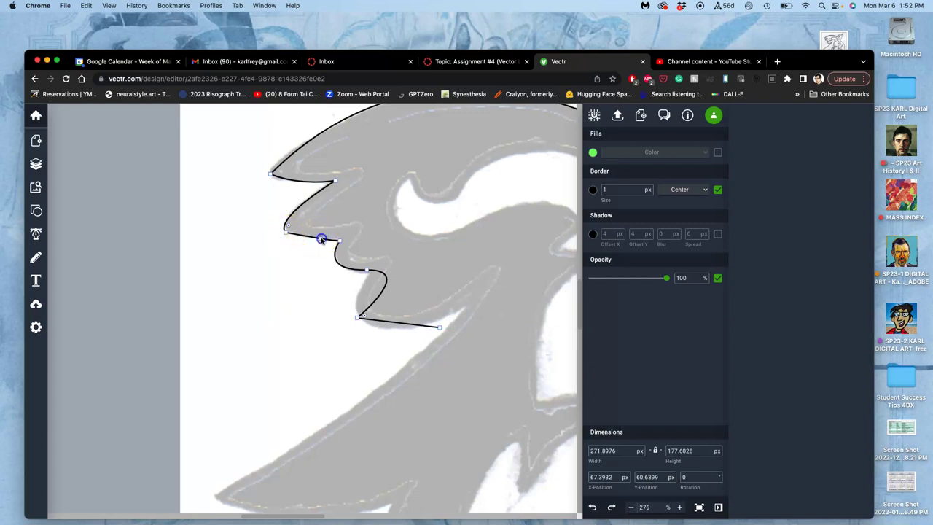
click(321, 239)
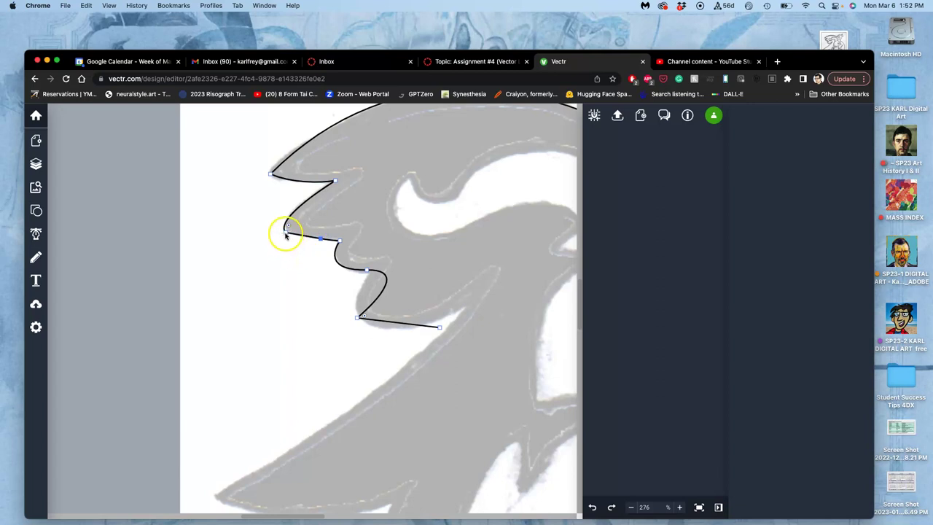
click(37, 232)
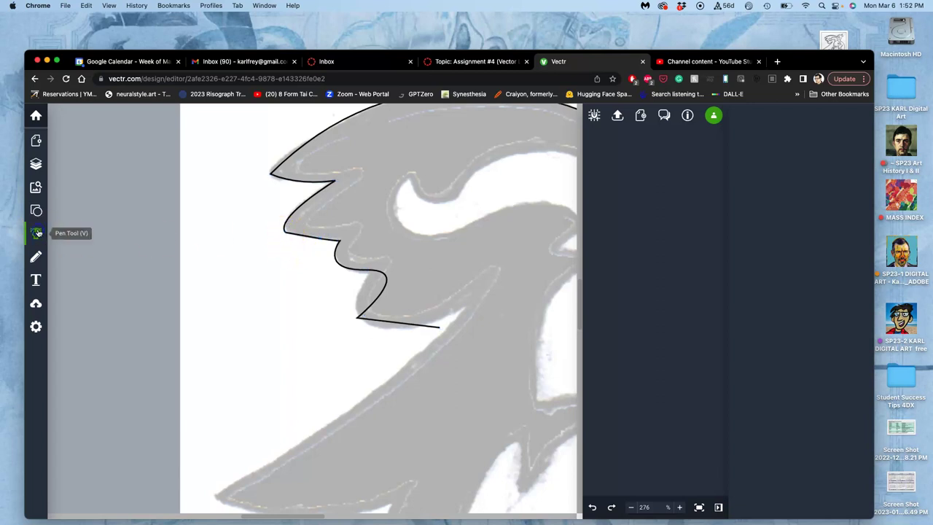
click(312, 239)
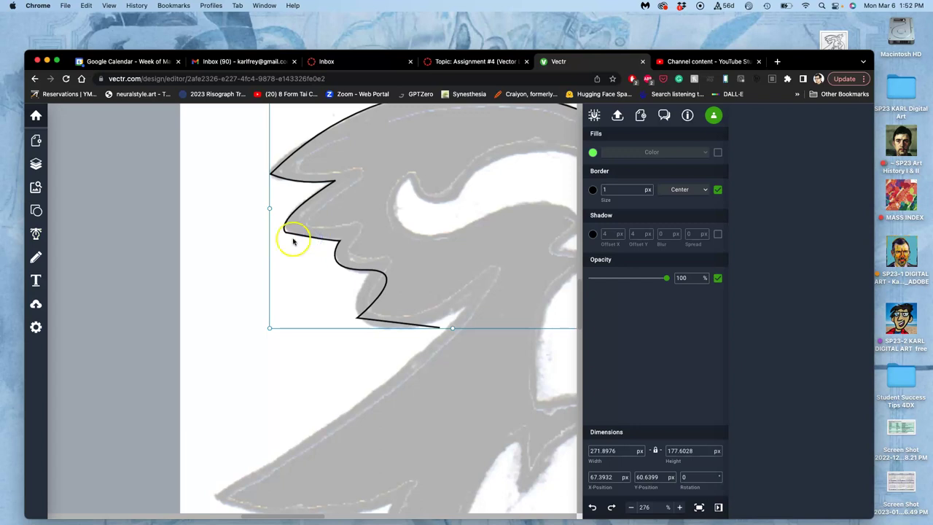
click(36, 164)
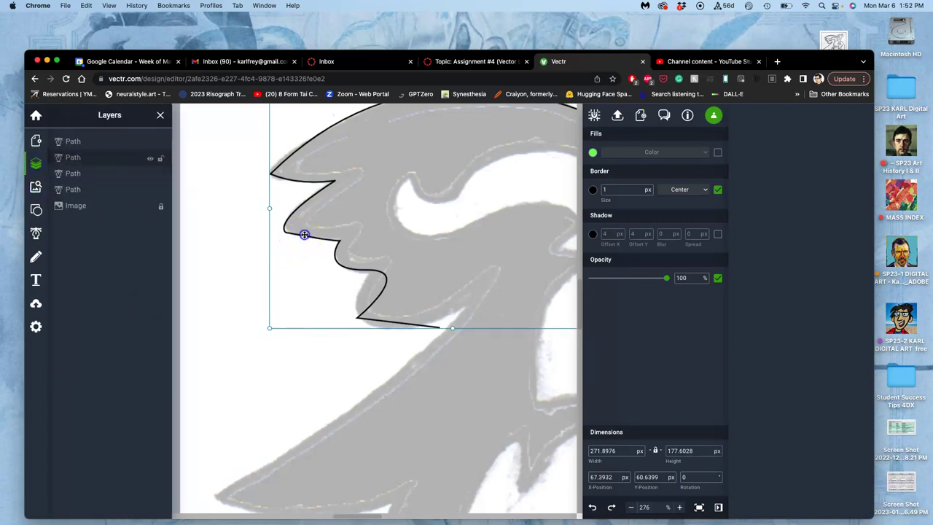
double_click(304, 234)
click(321, 240)
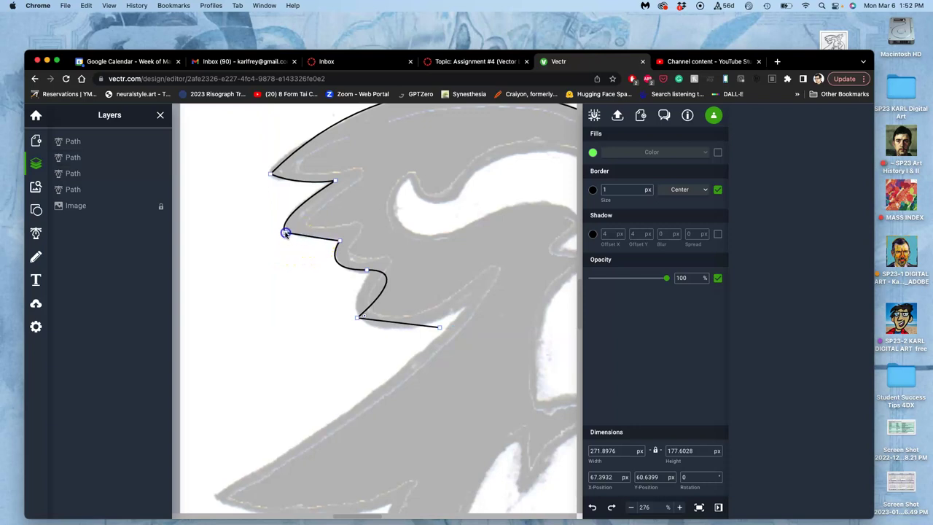
click(285, 234)
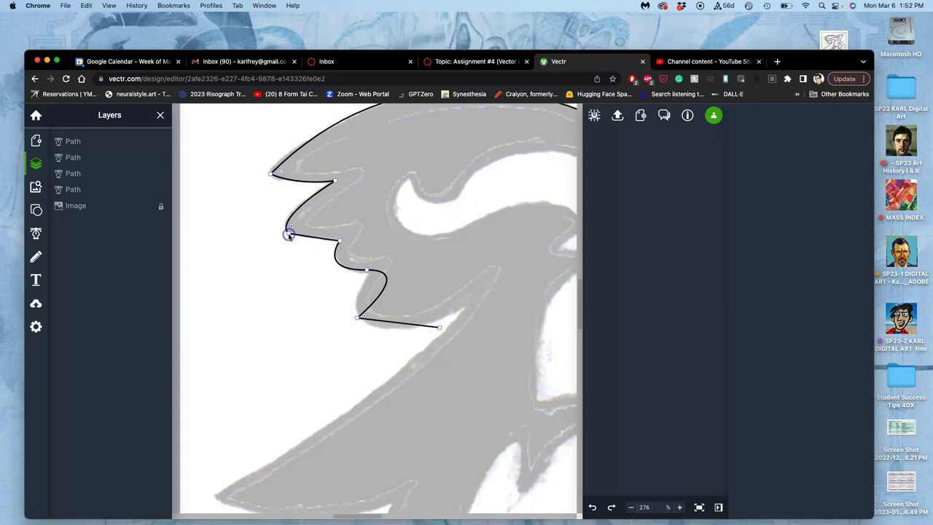
Step: Smooth the lower corner curves, then extend the path along the feather to the wing's lower-left tip
mouse_move(291, 227)
mouse_down()
mouse_move(320, 221)
mouse_move(299, 238)
mouse_up()
click(337, 241)
mouse_move(367, 271)
mouse_down()
mouse_move(416, 269)
mouse_move(368, 271)
mouse_move(357, 277)
mouse_move(369, 282)
mouse_move(349, 290)
mouse_move(364, 268)
mouse_move(372, 273)
mouse_up()
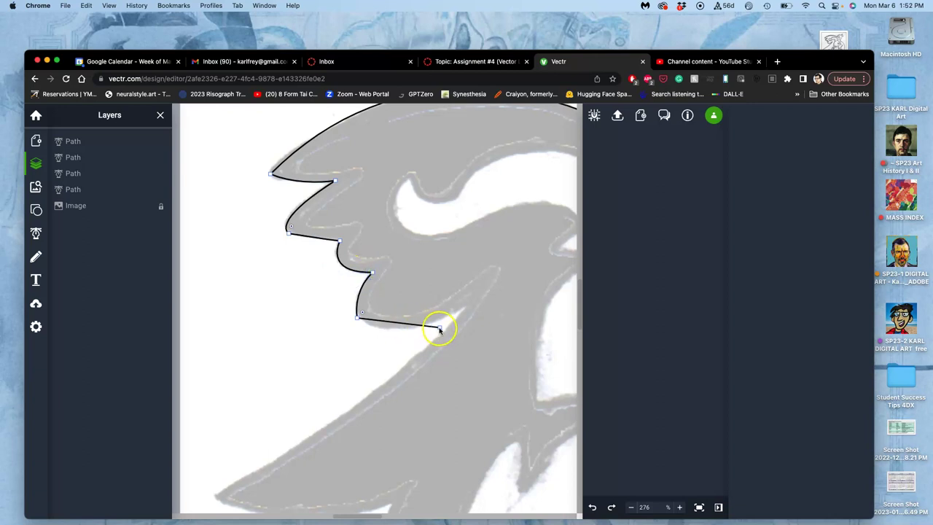
click(357, 318)
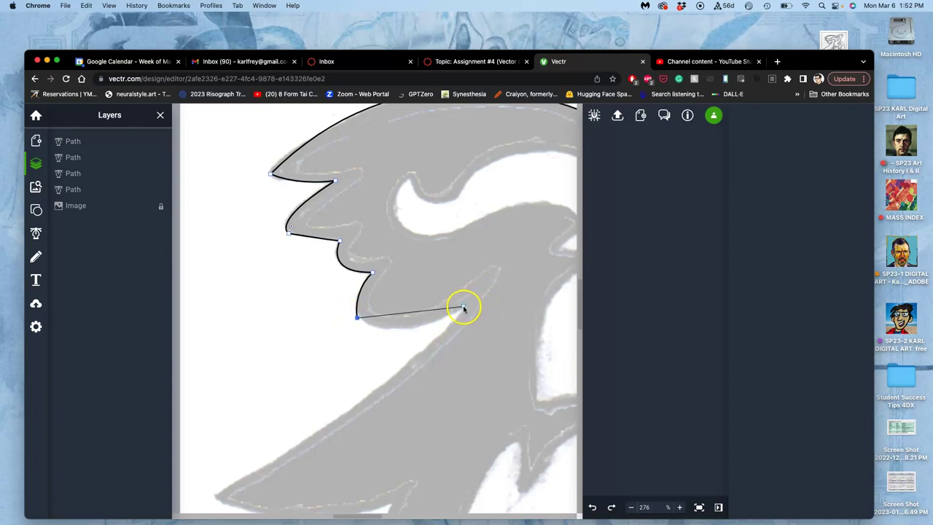
drag(464, 308, 541, 262)
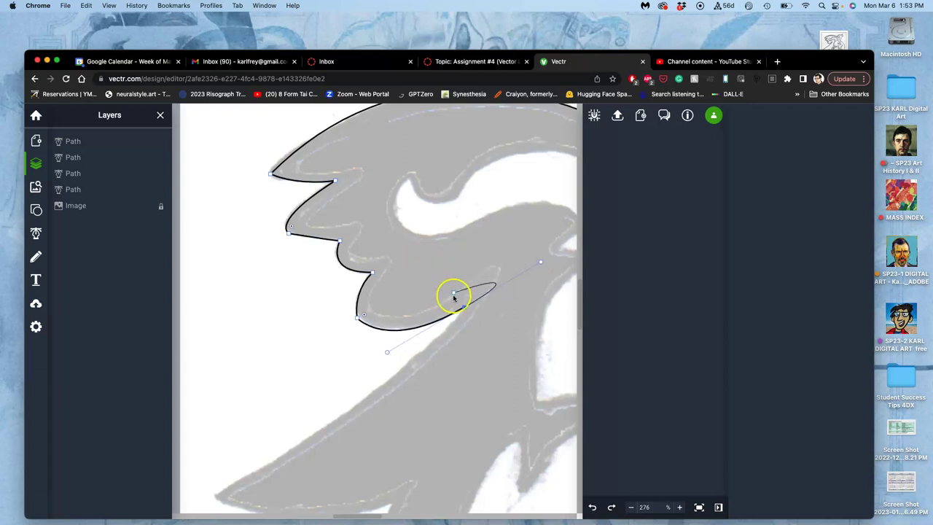
click(215, 497)
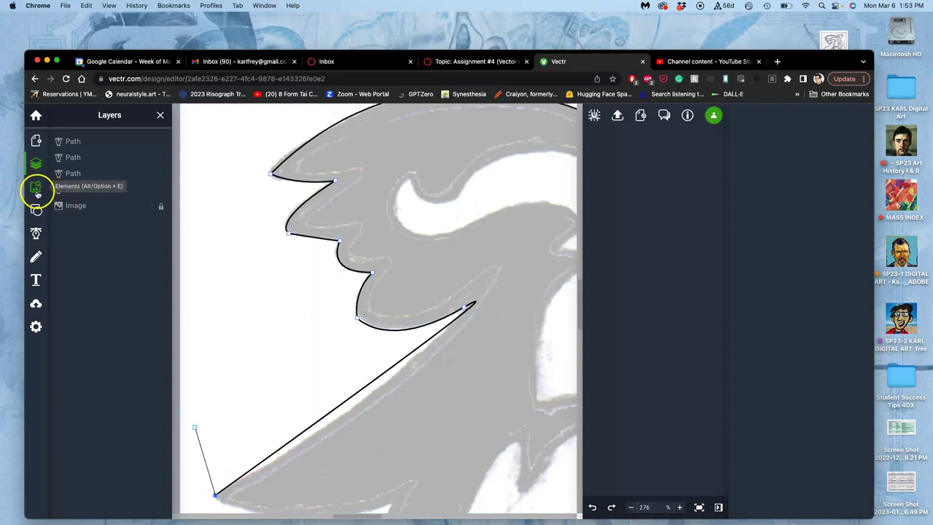
click(36, 162)
click(36, 161)
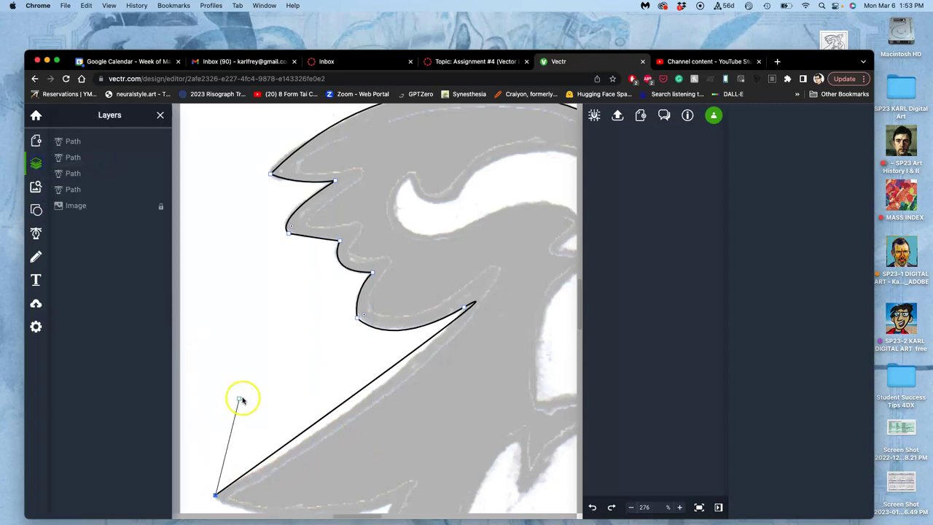
Step: Undo the stray lower segments and re-place points at the feather tip and wing's lower-left tip
click(35, 140)
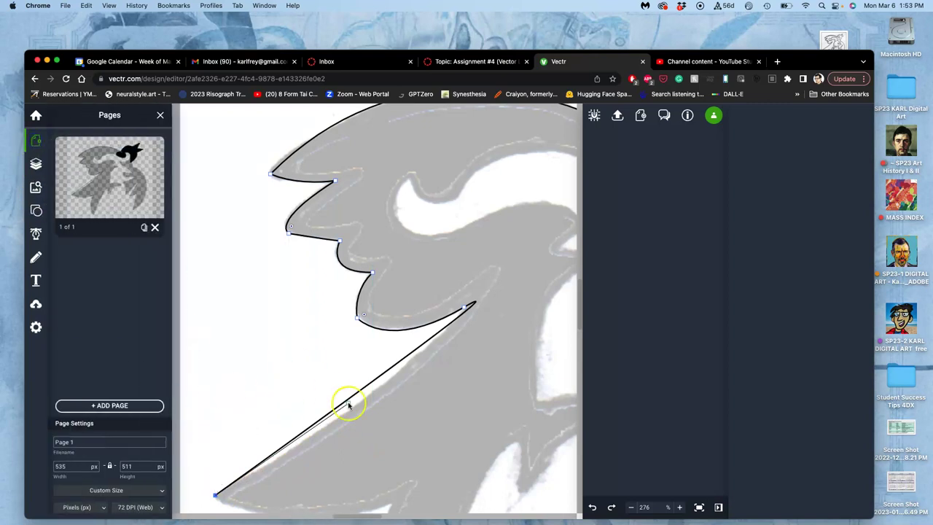
click(347, 399)
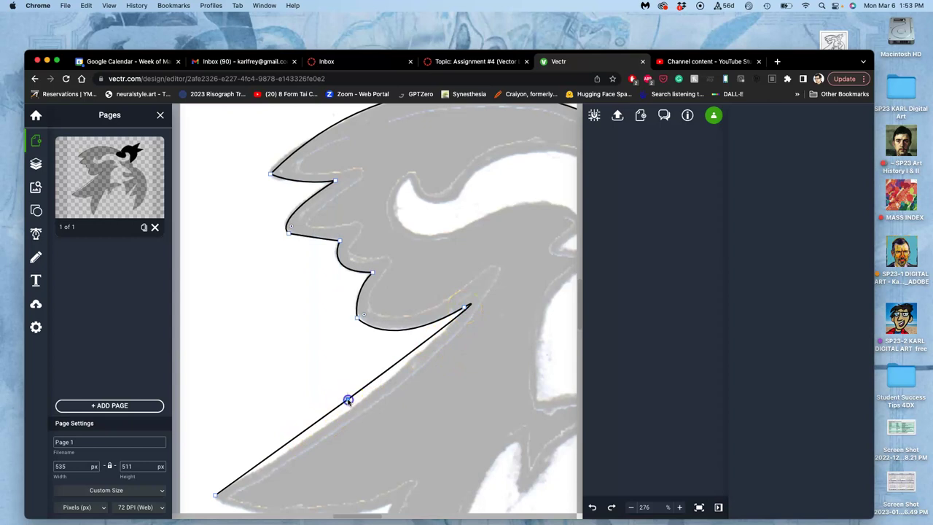
drag(348, 401, 298, 453)
key(ctrl+z)
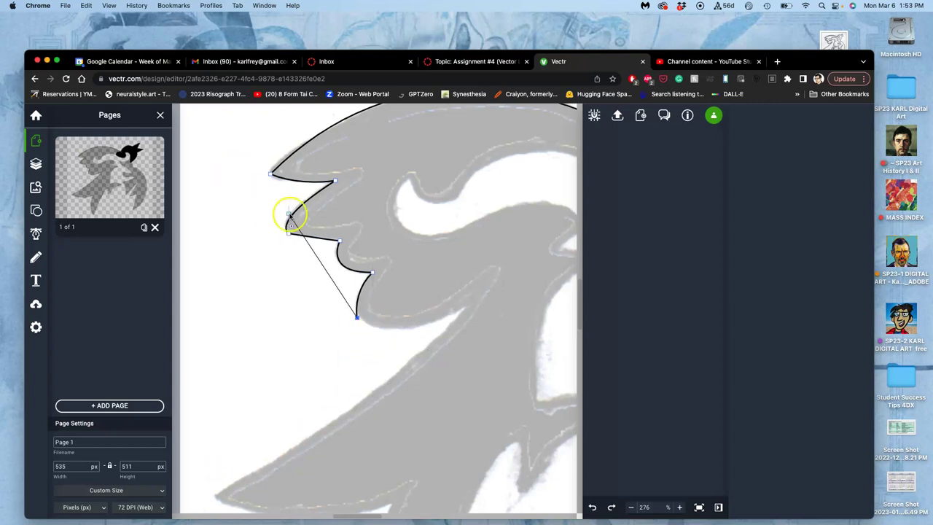
click(466, 310)
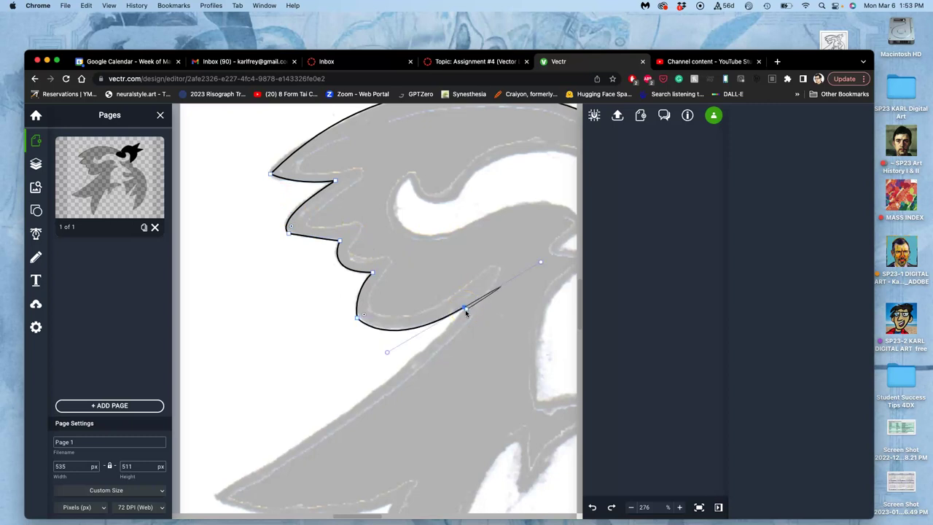
click(213, 497)
Step: Resume from the lower-left end point and add a curved point at the wing's inner notch
scroll(213, 497, down, 2)
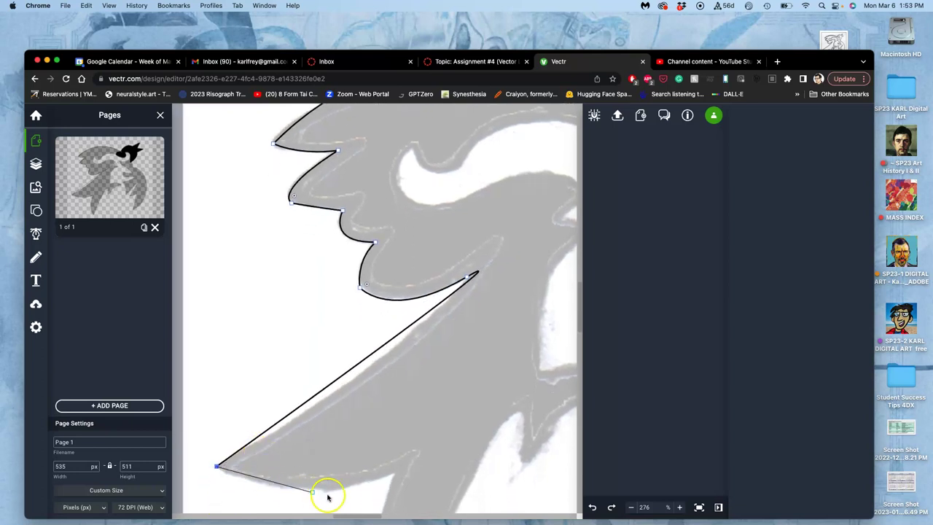
scroll(339, 498, down, 4)
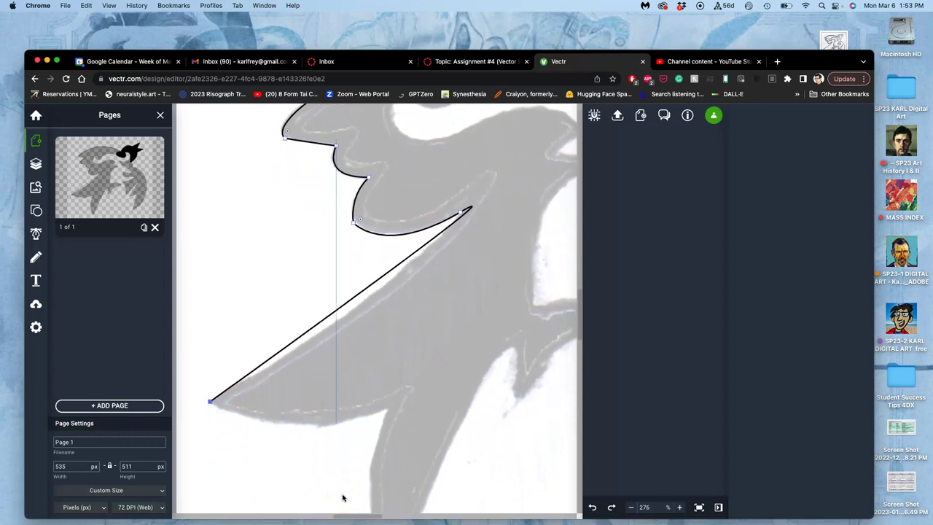
click(354, 376)
scroll(354, 377, up, 5)
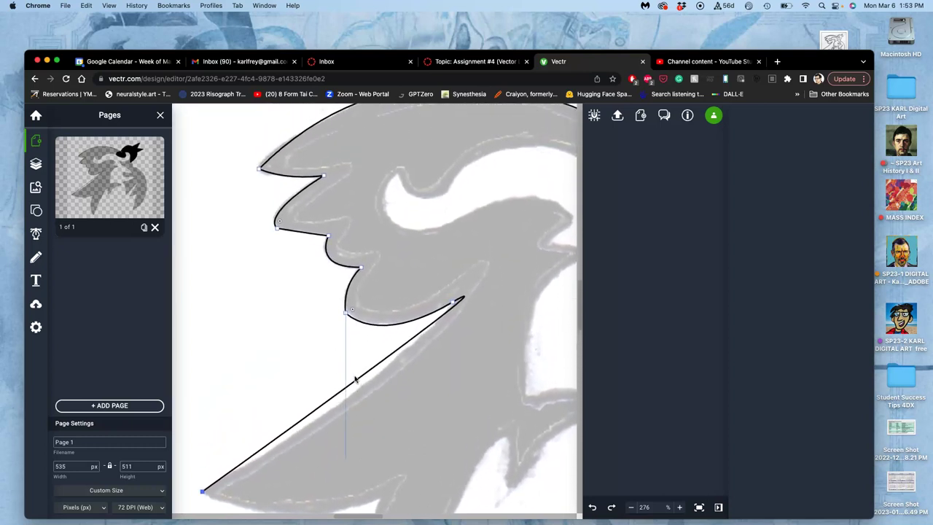
scroll(355, 378, up, 3)
scroll(355, 378, right, 2)
click(321, 317)
scroll(366, 426, down, 1)
scroll(365, 425, down, 10)
mouse_move(255, 357)
mouse_down()
mouse_move(253, 392)
mouse_move(345, 374)
mouse_up()
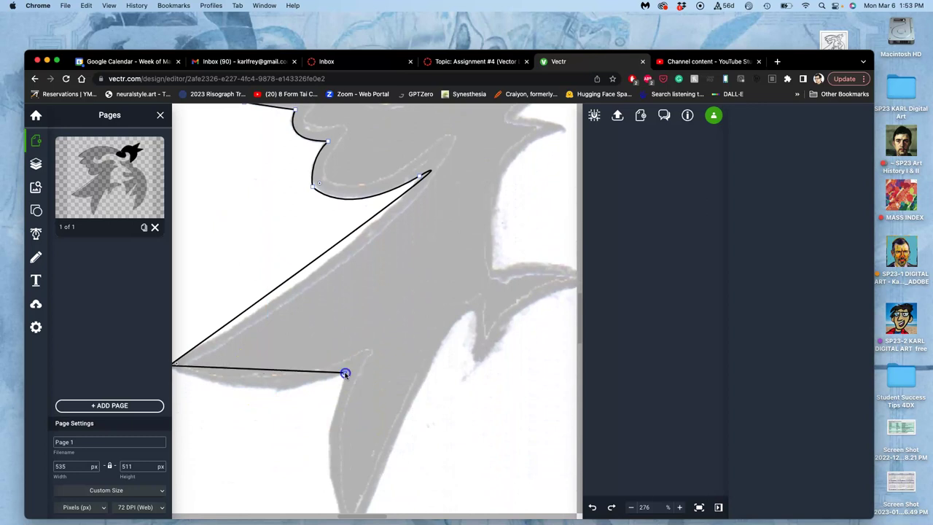
drag(345, 373, 433, 336)
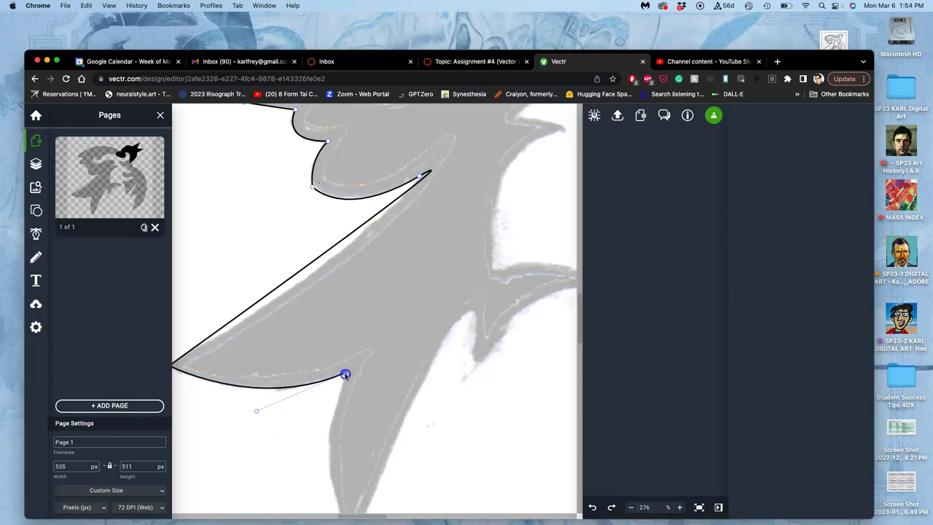
Step: Curve the outline down to a point at the wing's bottom tip
scroll(333, 500, down, 2)
scroll(337, 508, down, 1)
click(350, 499)
drag(351, 499, 380, 515)
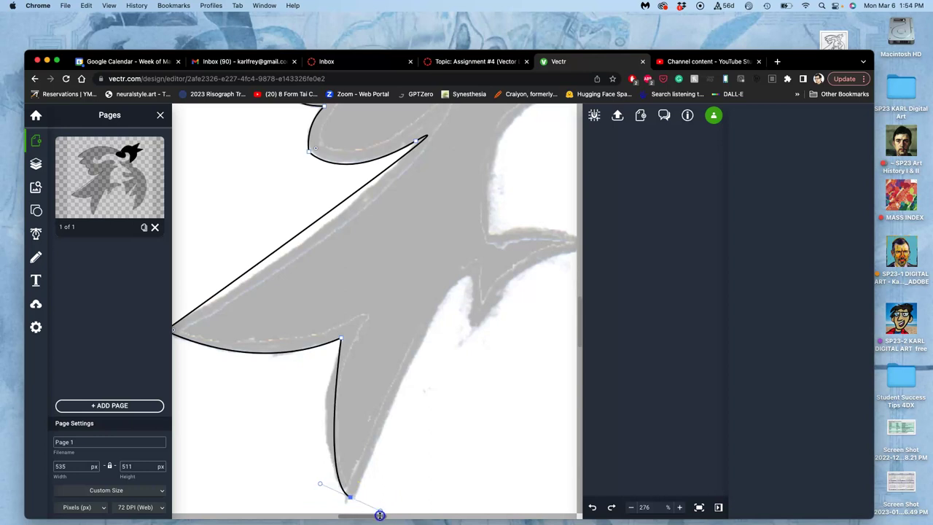
scroll(380, 515, down, 5)
drag(379, 515, 383, 482)
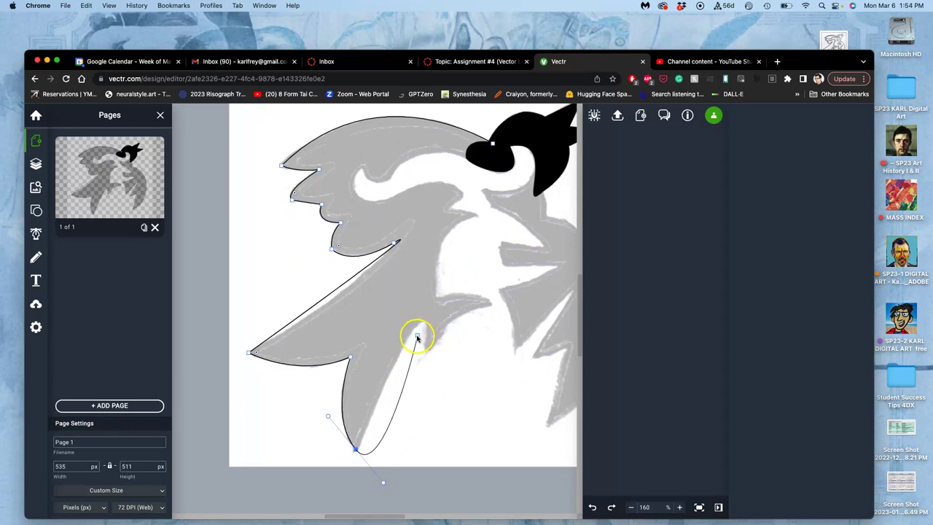
Step: Run straight from the bottom tip to a sharp inner-corner point, then close at the start with a straight edge
click(355, 449)
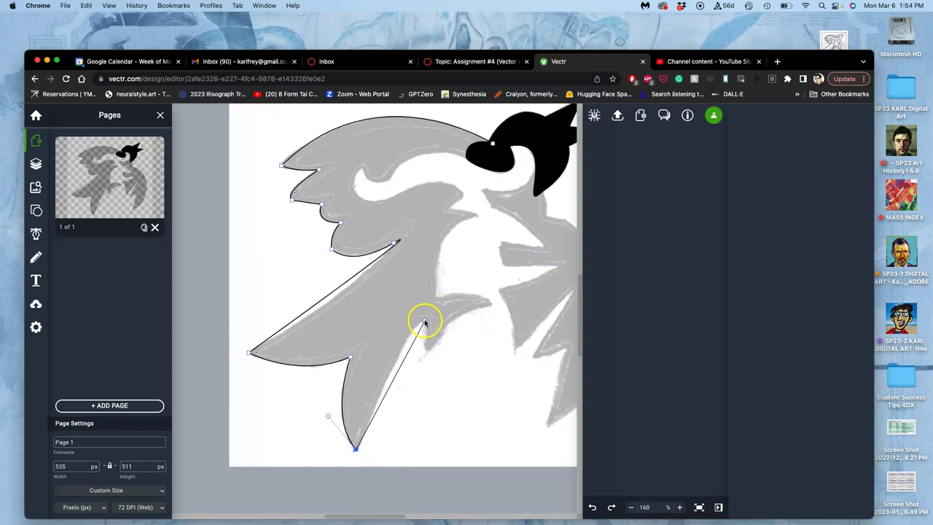
drag(420, 318, 440, 325)
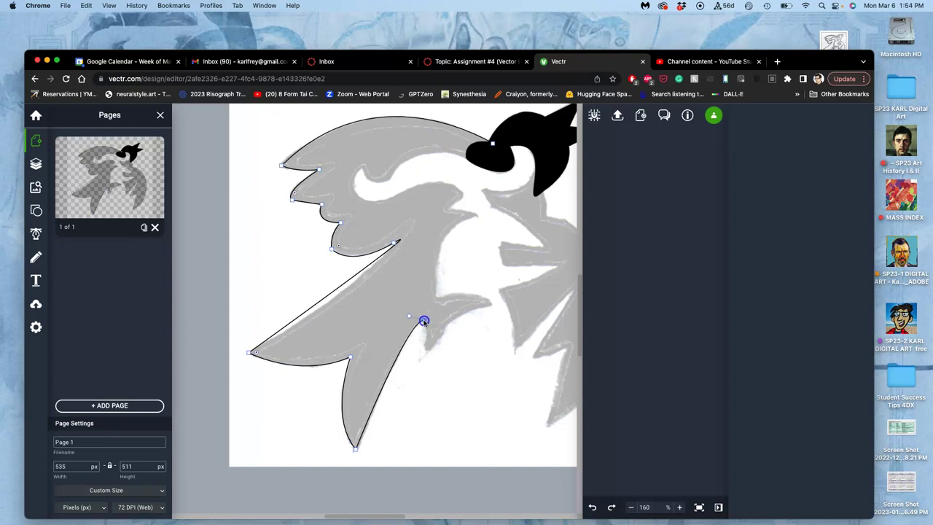
click(429, 326)
click(249, 354)
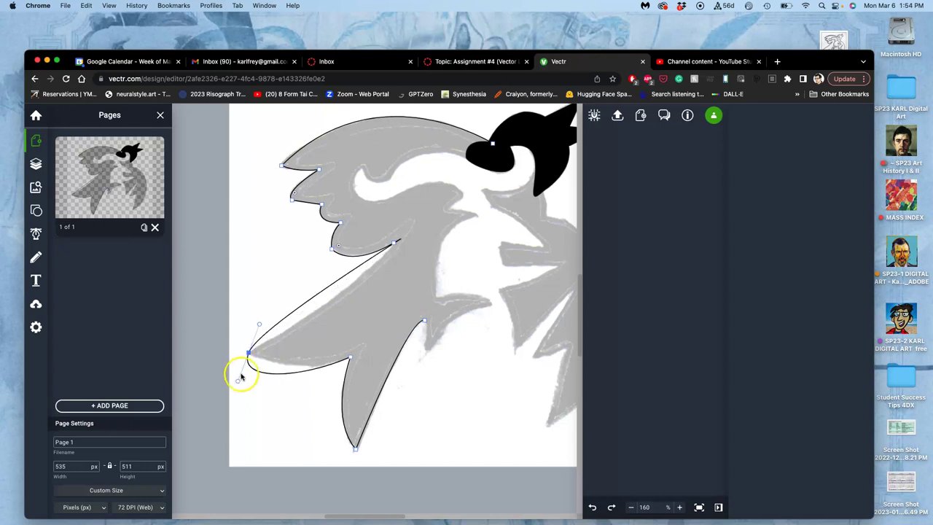
drag(239, 379, 249, 359)
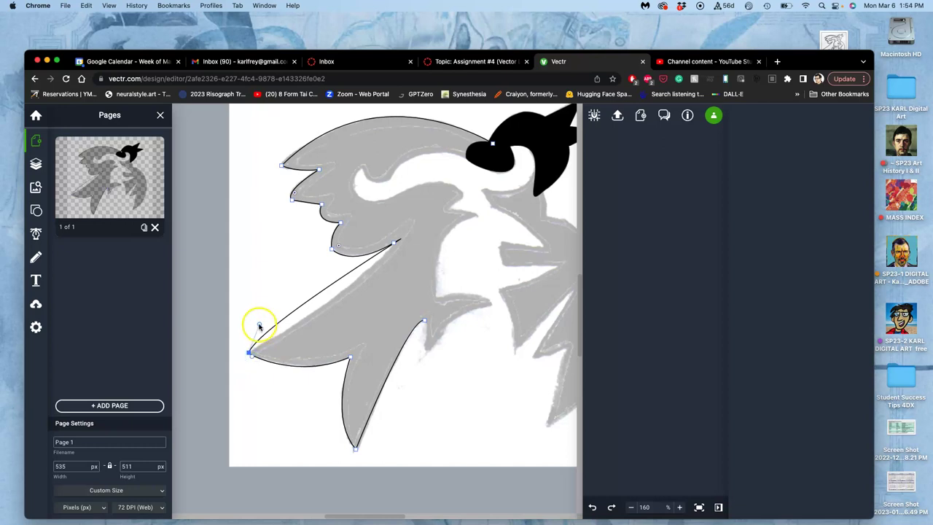
drag(259, 323, 275, 341)
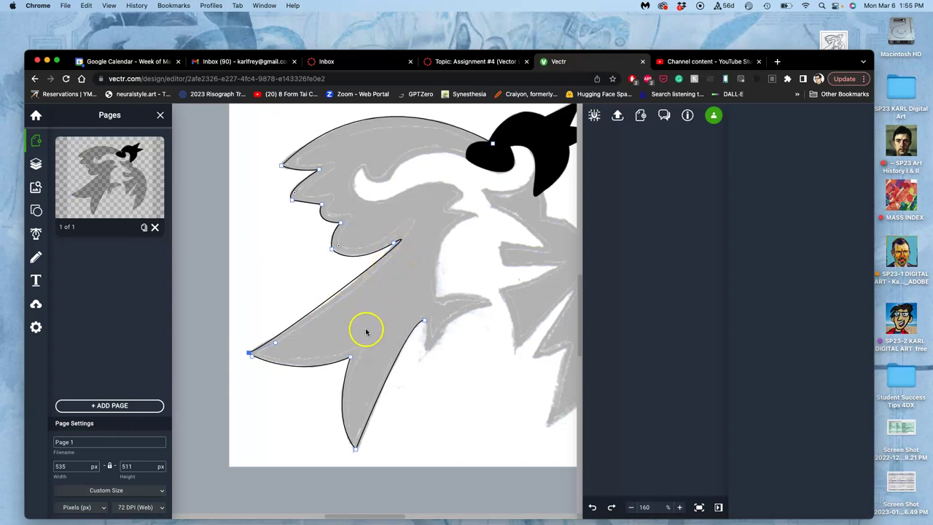
scroll(287, 355, up, 5)
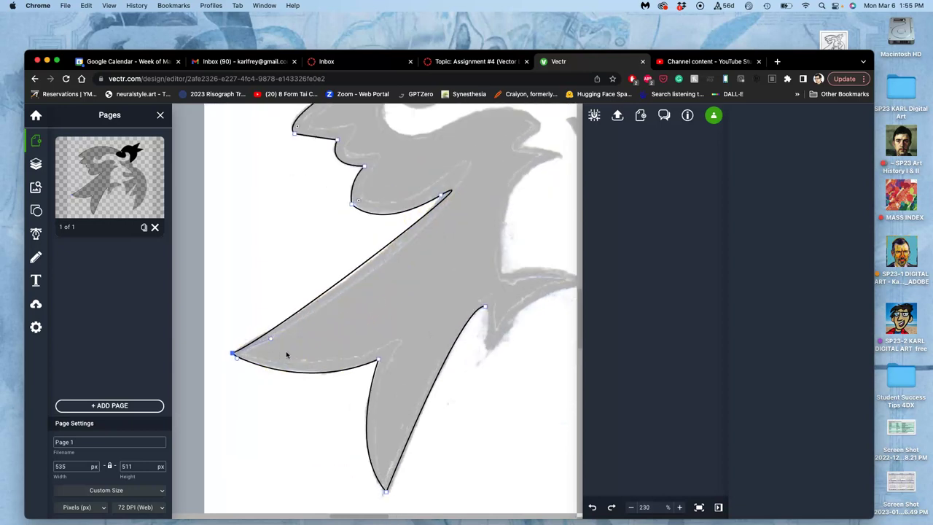
scroll(286, 355, down, 2)
scroll(286, 355, right, 2)
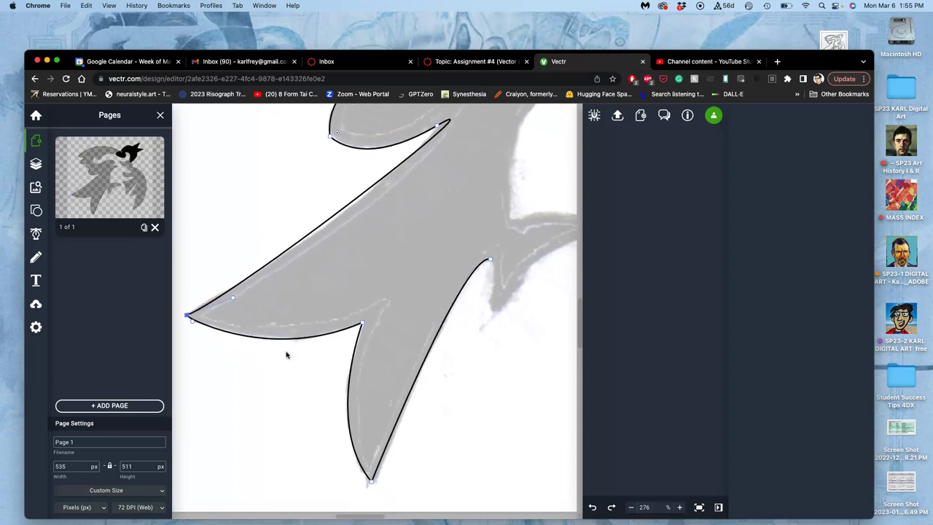
Step: Continue the pen path from the wing's inner corner
click(223, 328)
scroll(223, 328, down, 1)
scroll(223, 328, right, 3)
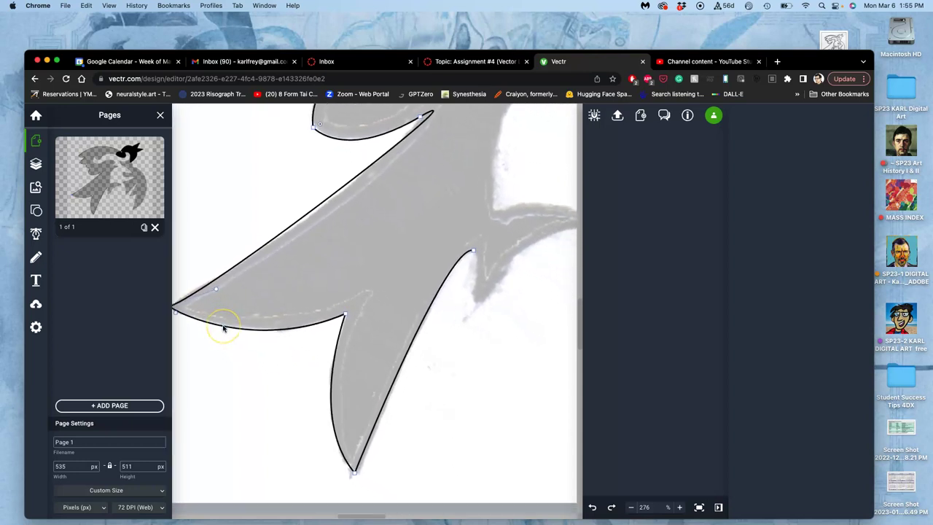
click(36, 234)
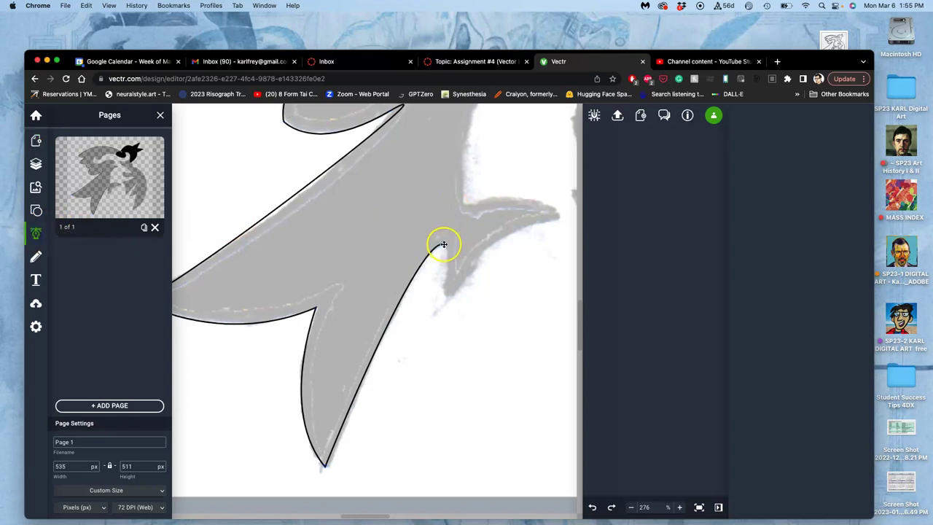
drag(444, 245, 459, 269)
Step: Select the wing outline and reshape the curve at its top point near the crest feather tip
click(35, 164)
click(328, 168)
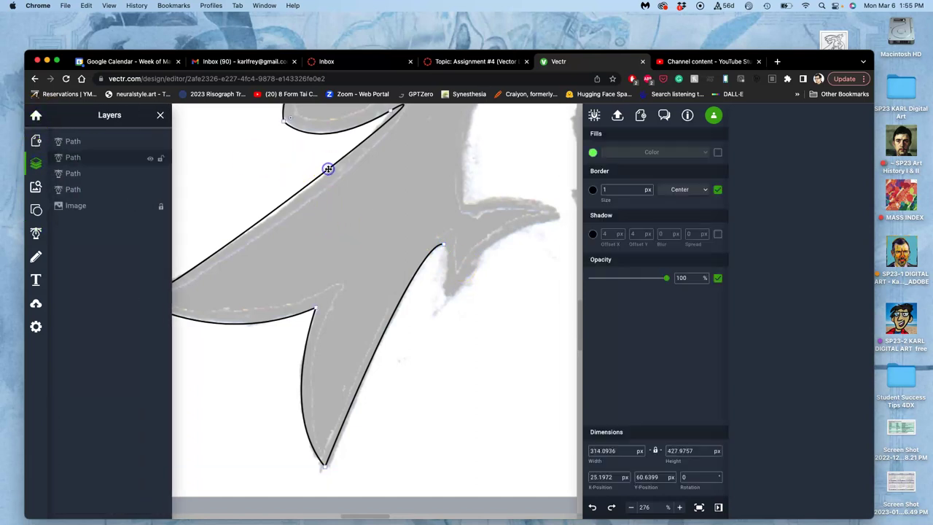
scroll(328, 169, left, 5)
scroll(328, 168, up, 2)
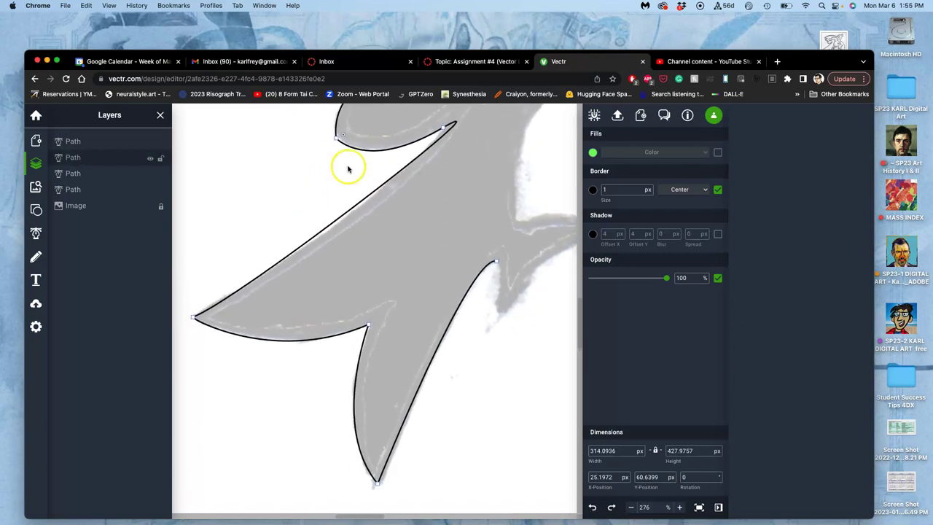
drag(431, 150, 450, 131)
click(444, 125)
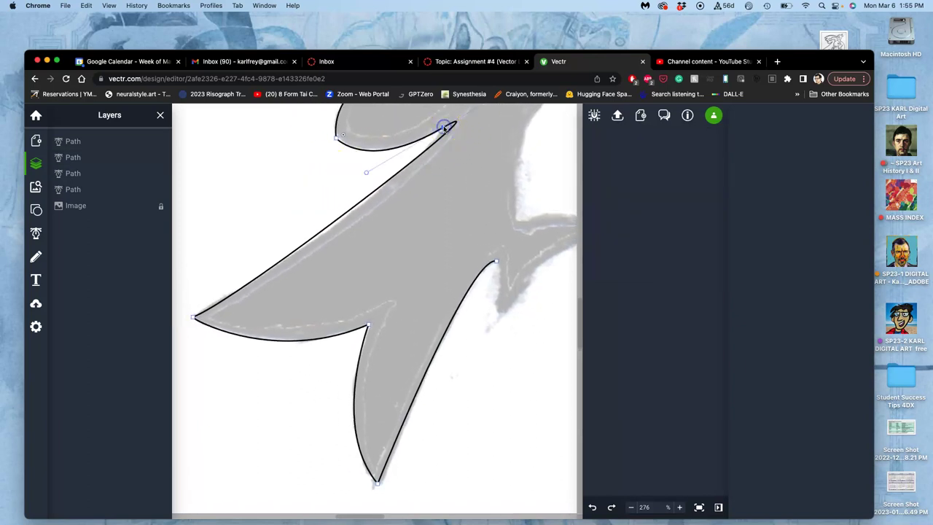
scroll(444, 140, up, 3)
scroll(444, 140, right, 2)
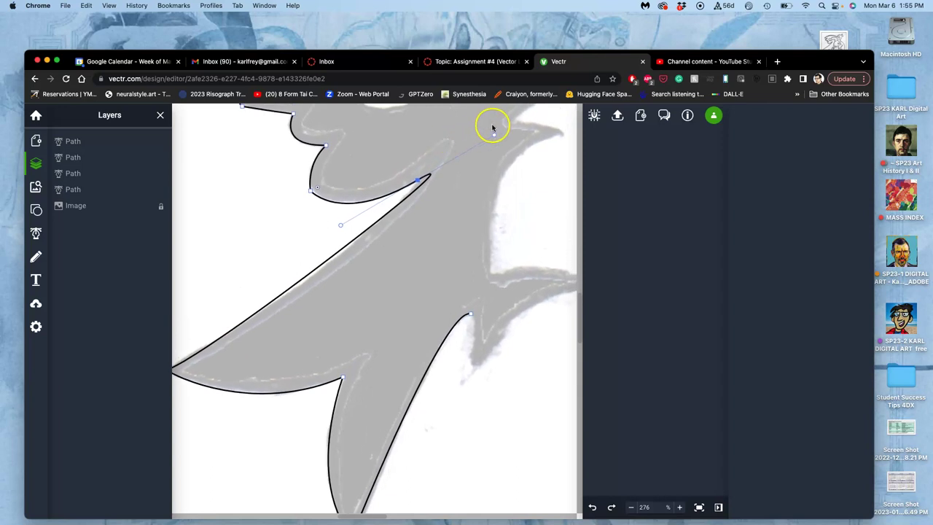
drag(494, 135, 366, 247)
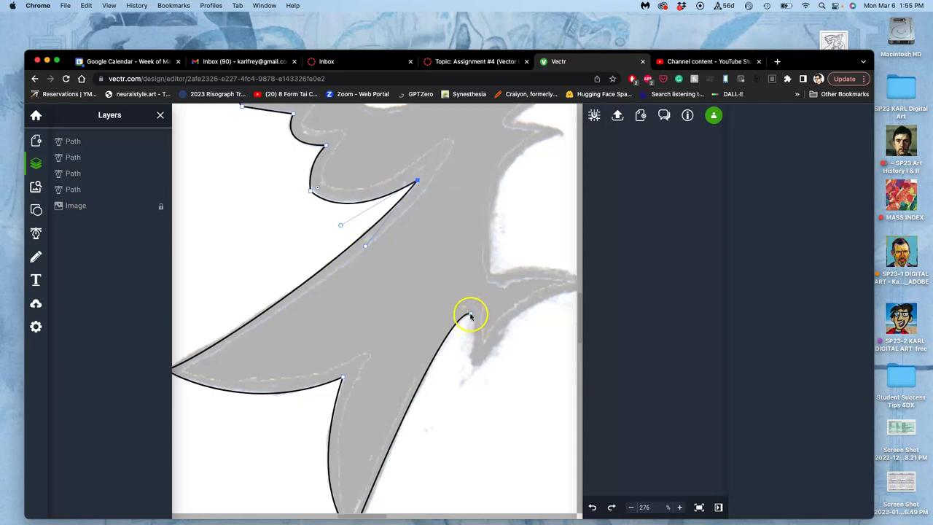
Step: Pull a handle from the inner corner and shift the lower end point slightly up-left onto the notch
drag(470, 315, 469, 399)
click(474, 367)
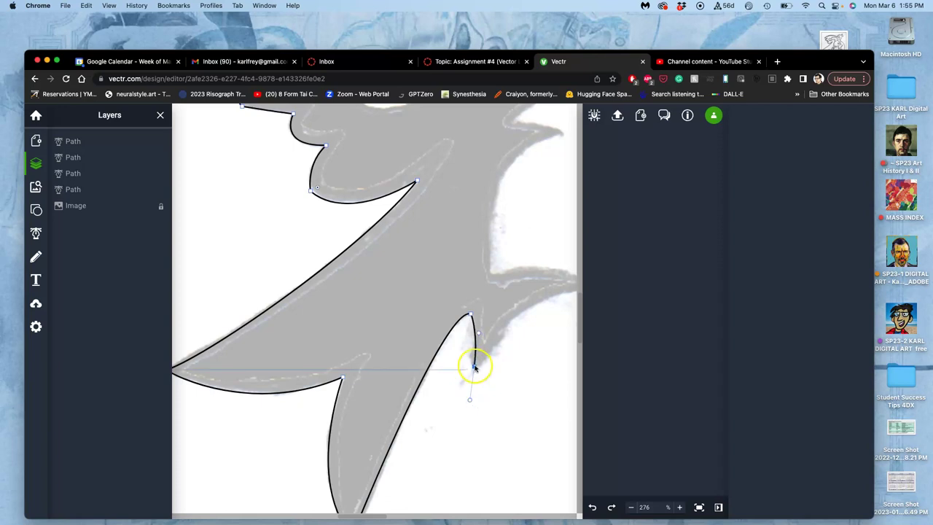
drag(473, 366, 471, 361)
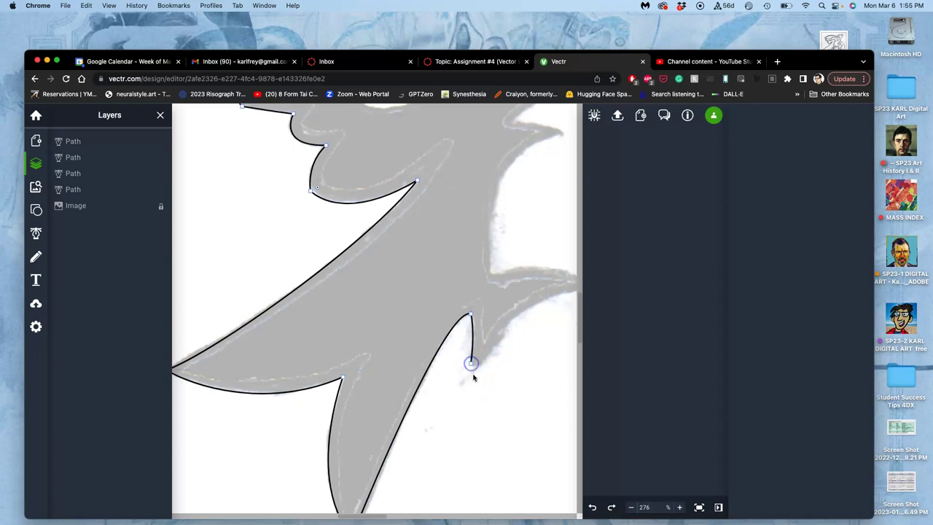
click(500, 350)
scroll(503, 341, right, 3)
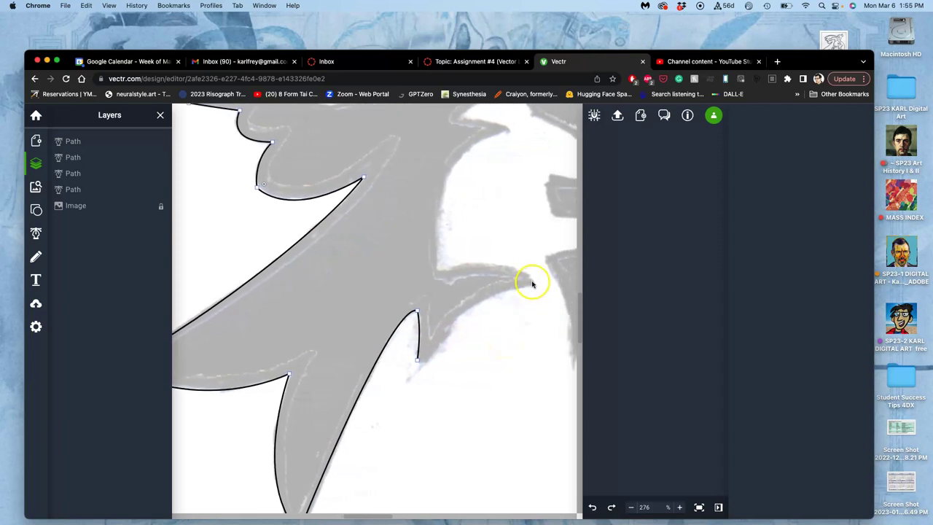
Step: Continue the wing outline from its end through the notch bottom and along the feather edge, undoing a misplaced top segment
click(532, 283)
click(533, 299)
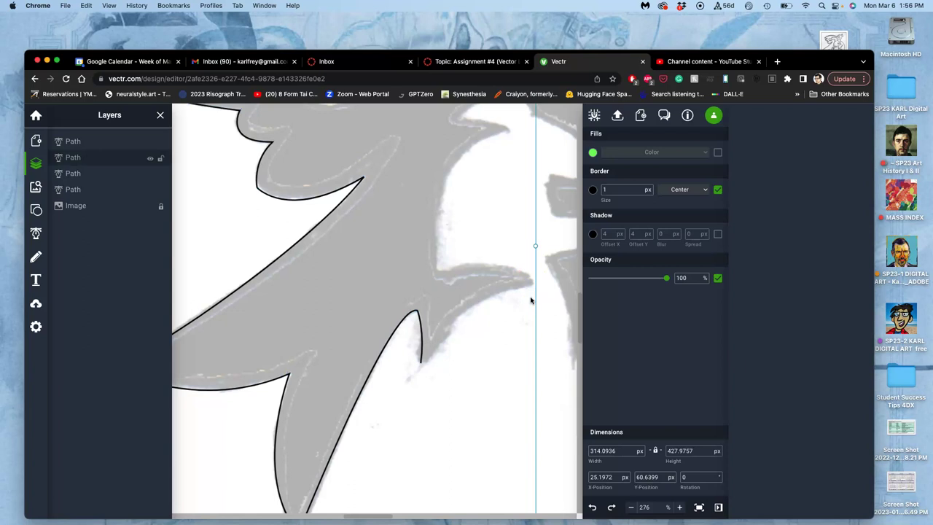
double_click(422, 350)
click(421, 363)
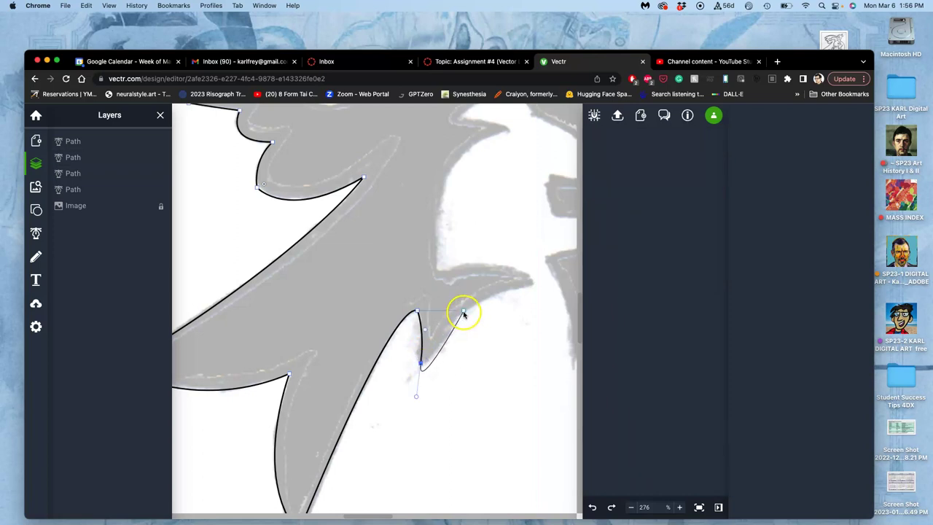
click(462, 313)
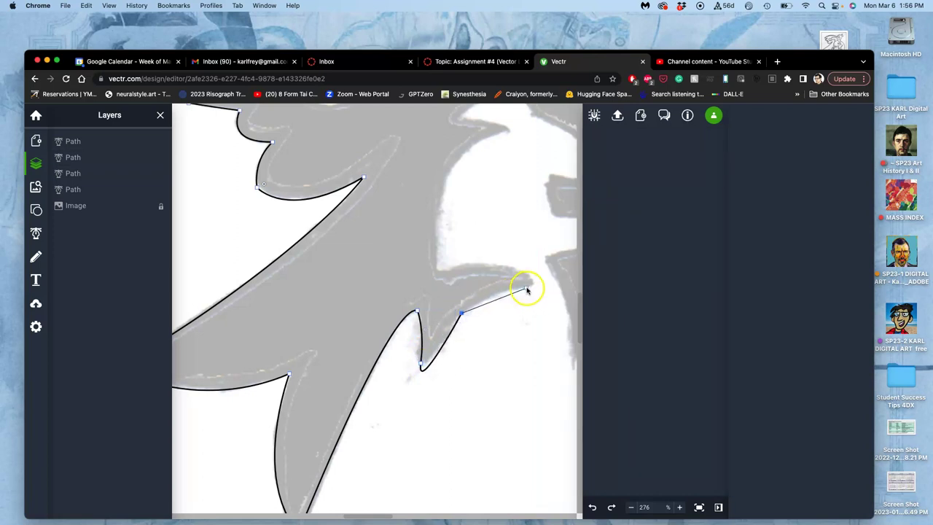
drag(534, 283, 323, 292)
click(330, 172)
drag(330, 172, 348, 151)
key(ctrl+z)
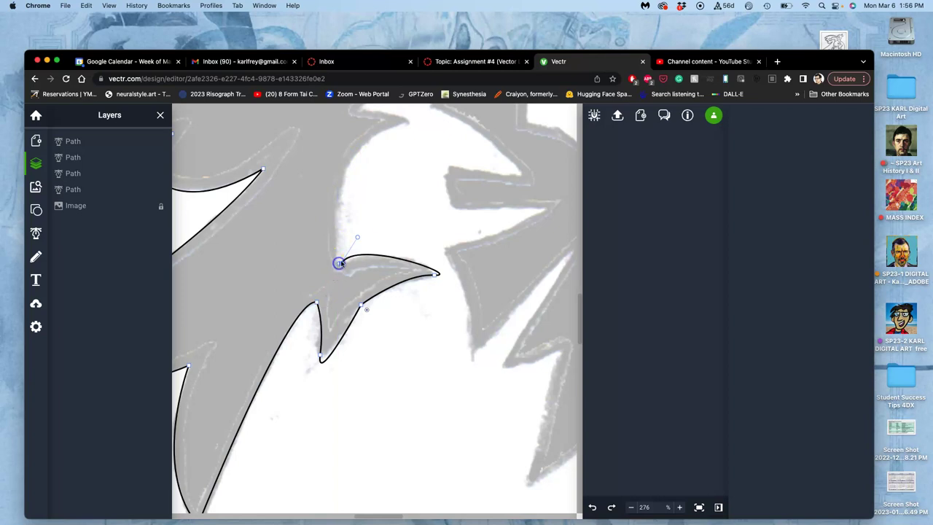
Step: Reshape the feather's curves and pointed tip, then add a point up along the crest edge
click(357, 239)
drag(357, 239, 377, 243)
mouse_move(420, 270)
mouse_down()
mouse_move(465, 274)
mouse_move(436, 276)
mouse_move(429, 266)
mouse_up()
click(463, 279)
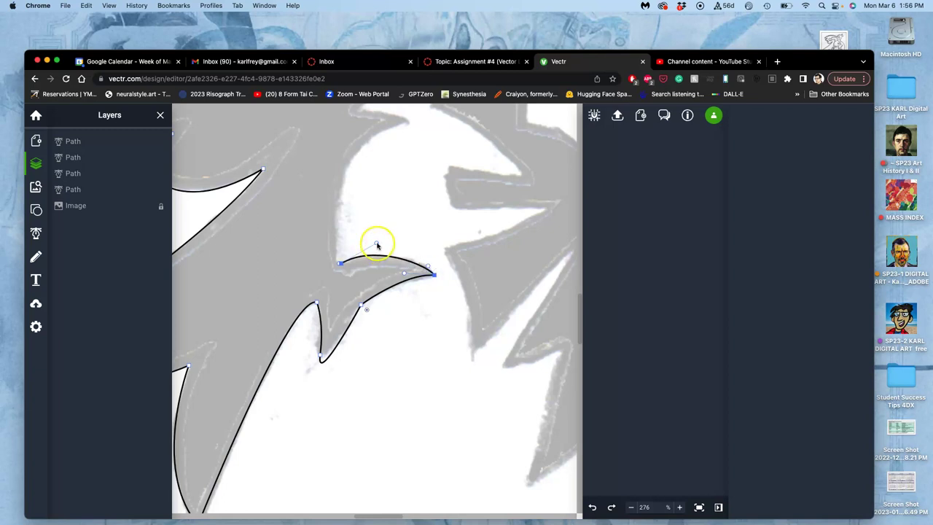
drag(377, 242, 382, 248)
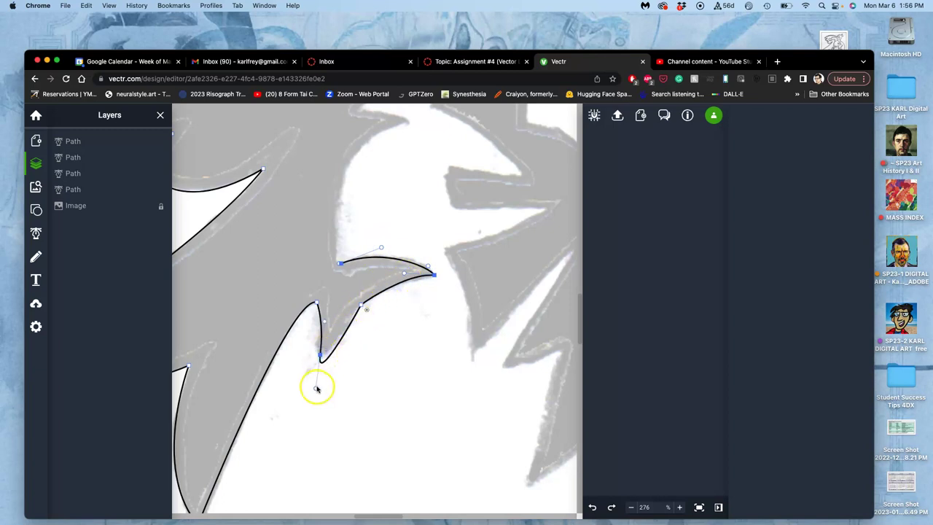
drag(316, 387, 346, 311)
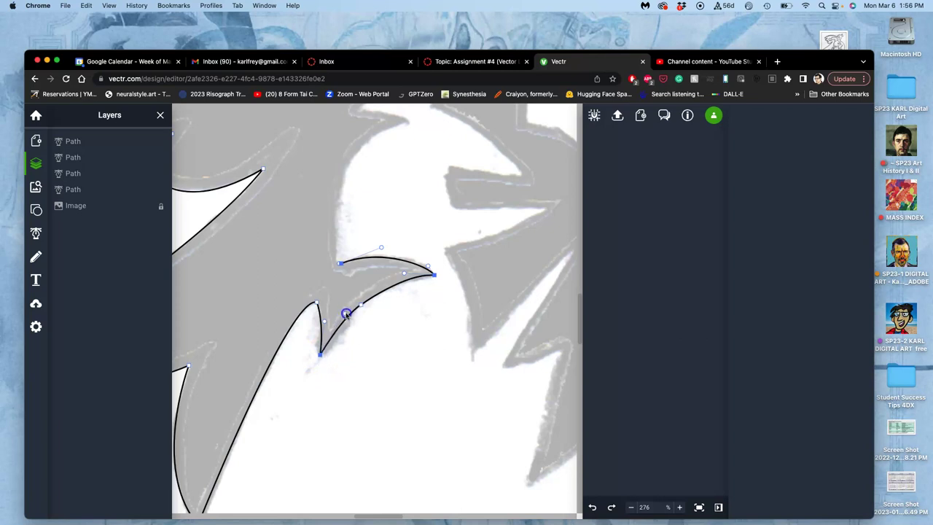
drag(361, 305, 368, 300)
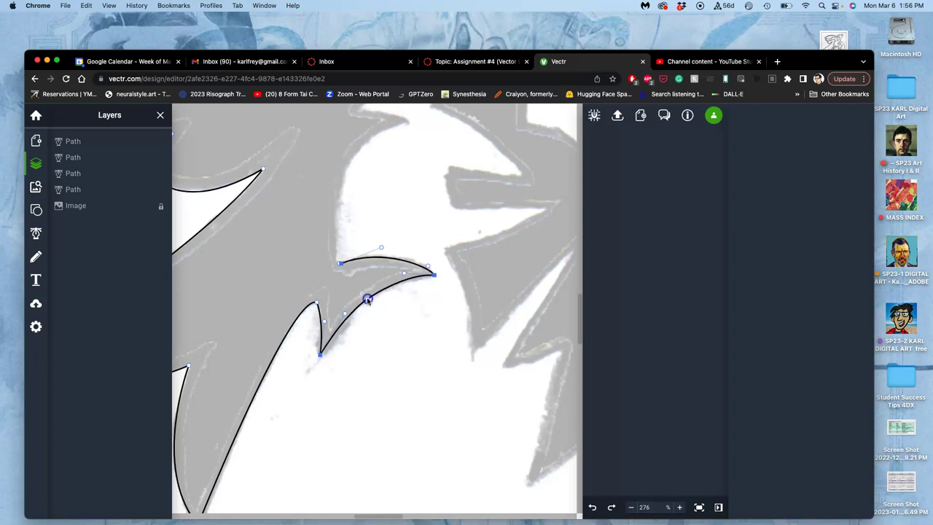
click(341, 264)
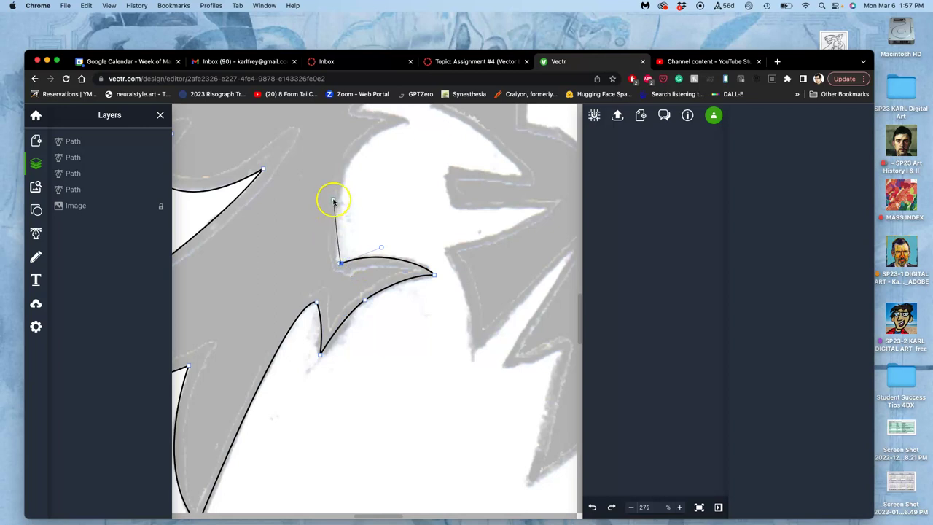
click(407, 122)
Step: Curve the outline up along the crest edge onto the sketch line and close it at the starting point
drag(406, 123, 474, 198)
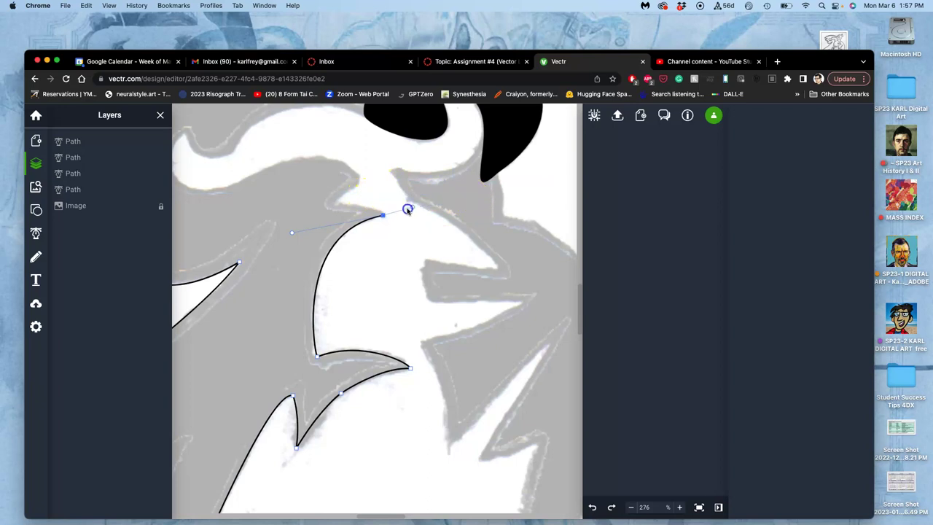
drag(383, 216, 316, 213)
drag(334, 206, 370, 179)
drag(361, 176, 359, 185)
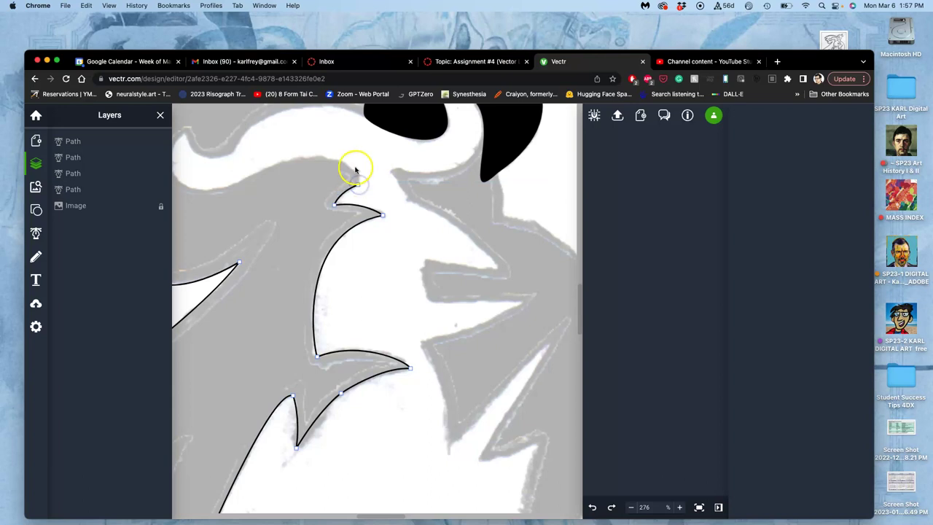
drag(350, 169, 275, 172)
scroll(204, 195, left, 3)
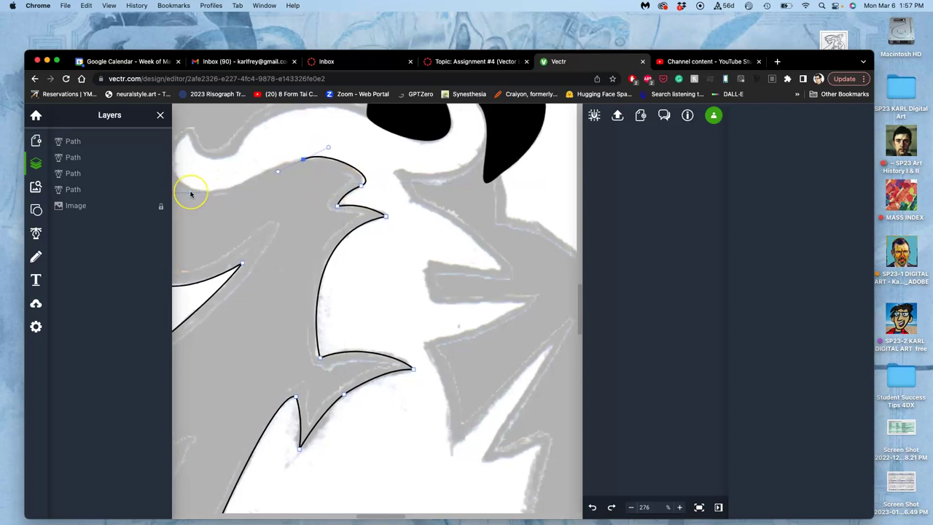
click(213, 133)
drag(213, 134, 282, 89)
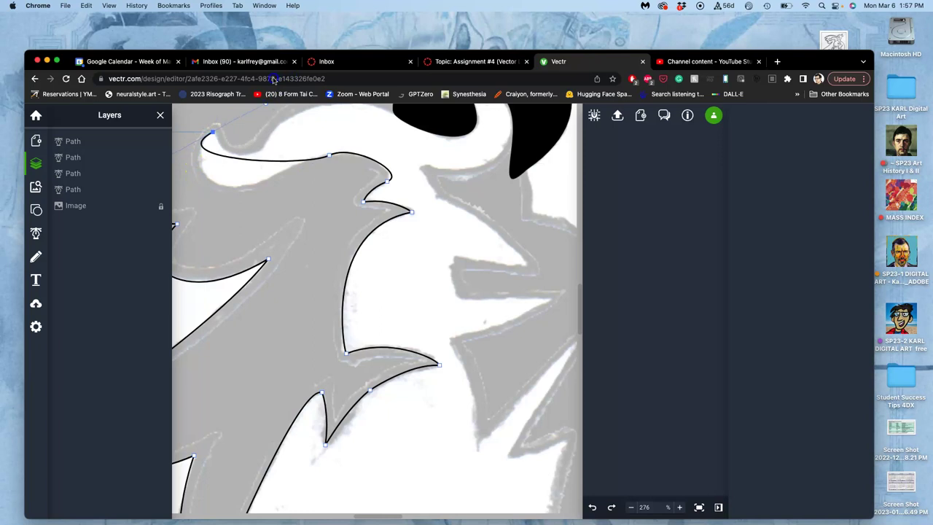
Step: Zoom out, bend the curve handles at the upper-left notch, and undo the accidental loop
key(super+minus)
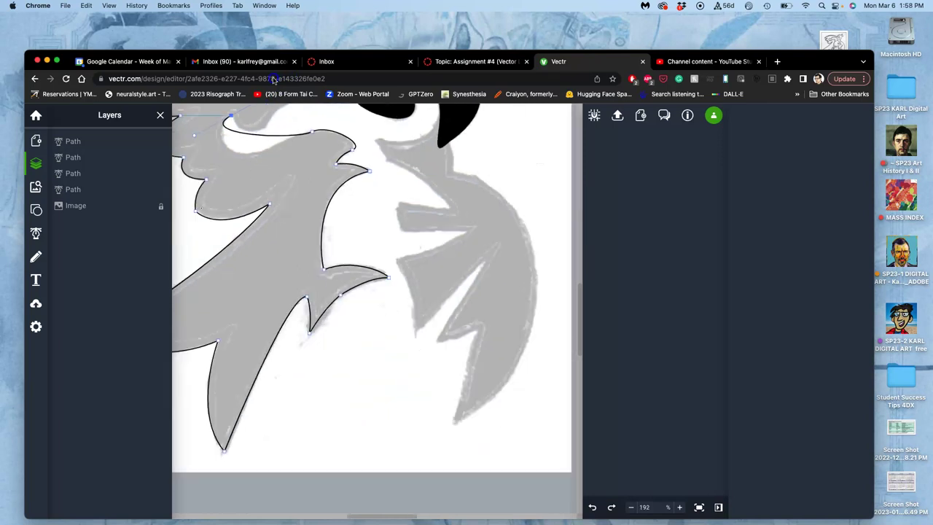
scroll(317, 182, up, 5)
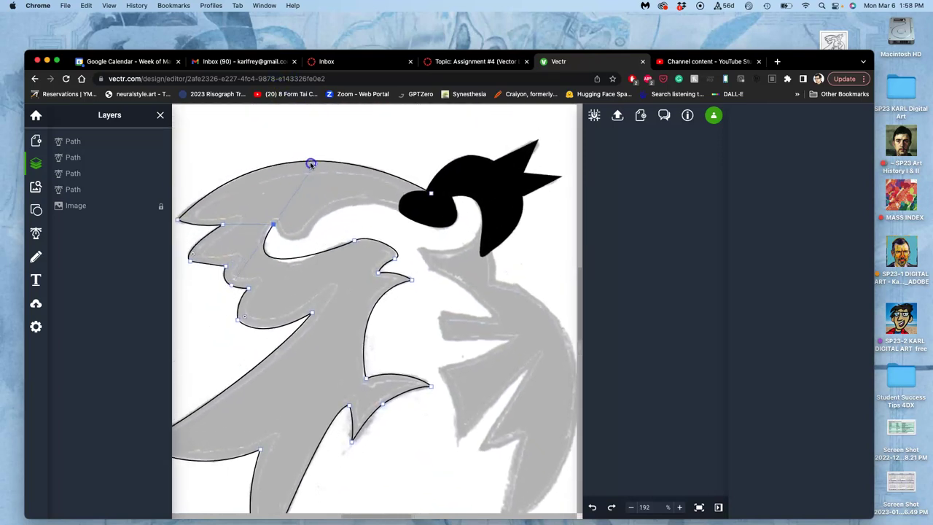
drag(309, 164, 323, 184)
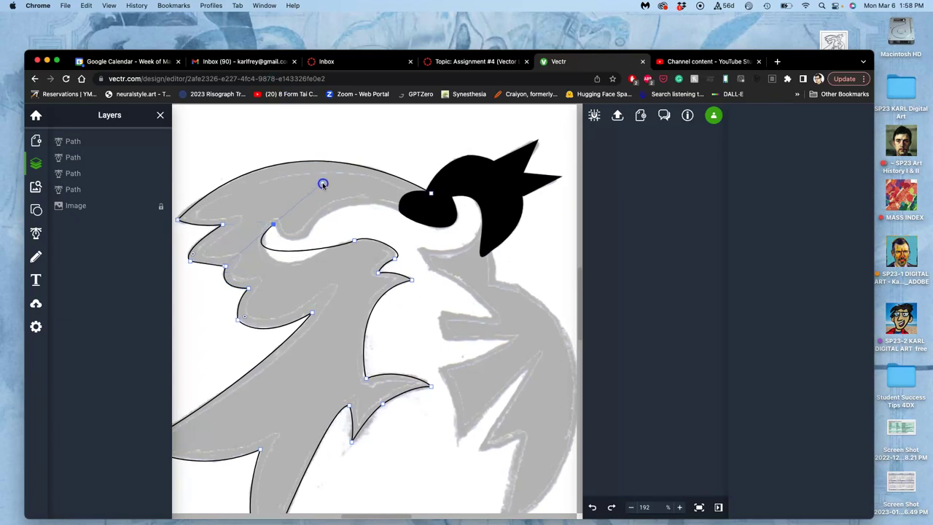
drag(342, 247, 289, 230)
key(super+z)
mouse_move(226, 264)
mouse_down()
mouse_move(233, 260)
mouse_move(225, 269)
mouse_move(238, 281)
mouse_move(243, 265)
mouse_move(226, 268)
mouse_up()
Step: Reshape the curl's upper curves from the notch, keeping its top point smooth
scroll(226, 268, up, 5)
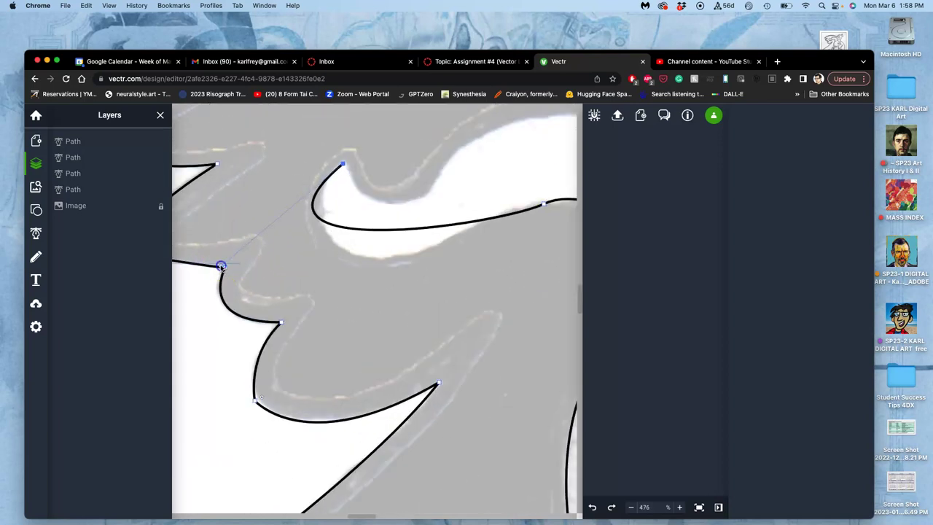
drag(222, 264, 214, 328)
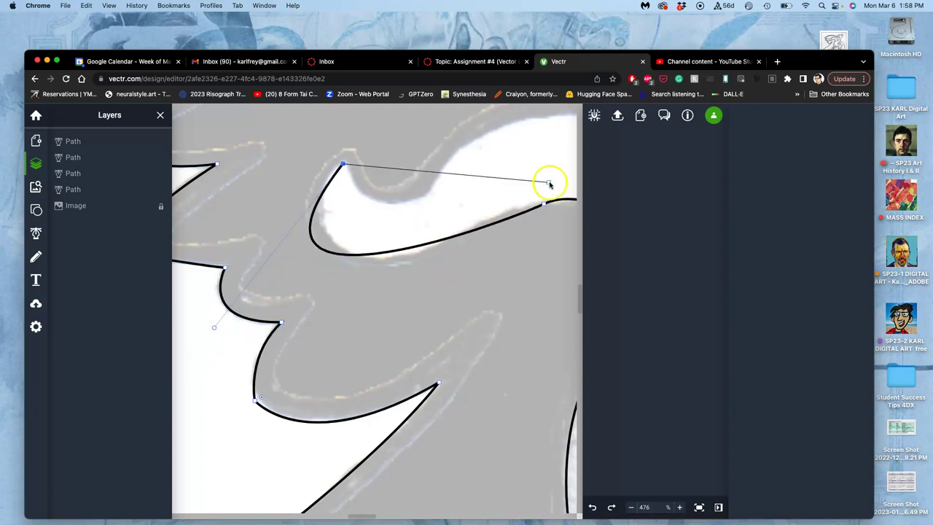
click(544, 205)
drag(498, 230, 437, 220)
click(343, 163)
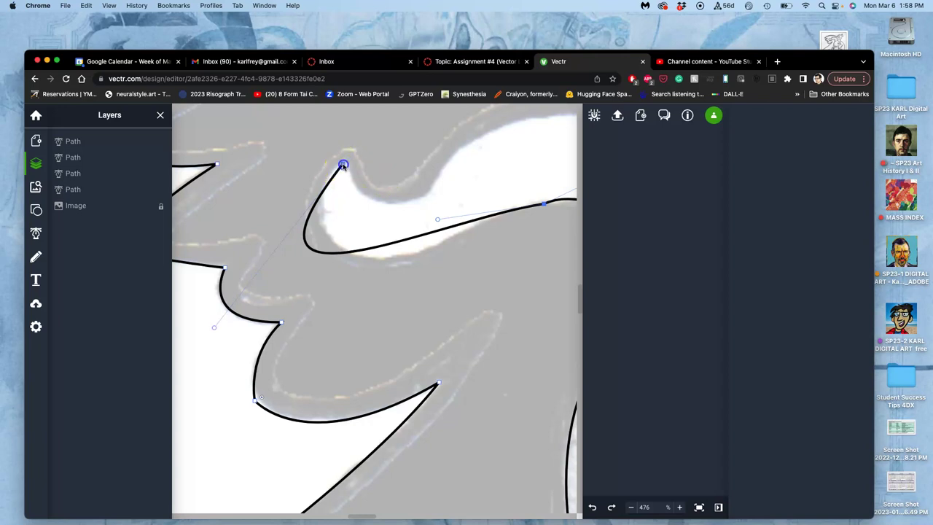
double_click(344, 165)
double_click(343, 165)
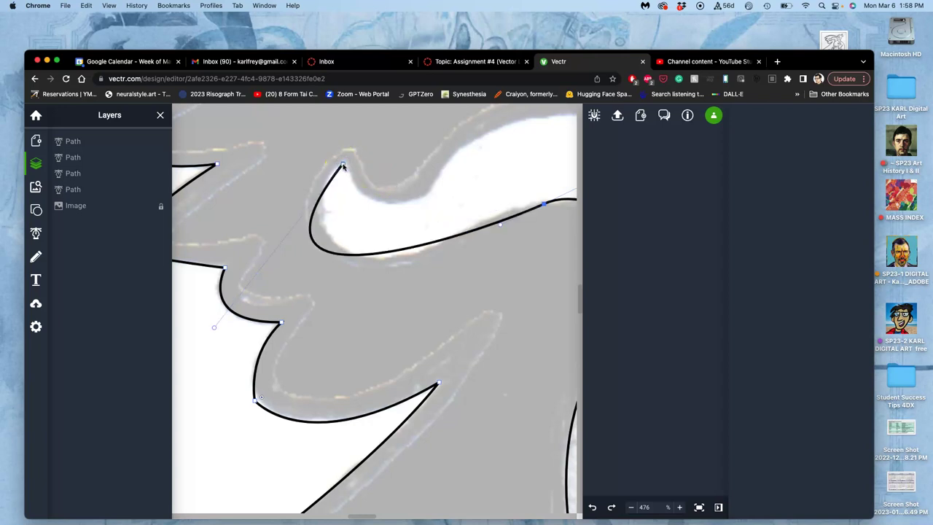
Step: Trace the curl's top edge with new pen points, sweeping right to the black head
drag(344, 165, 325, 166)
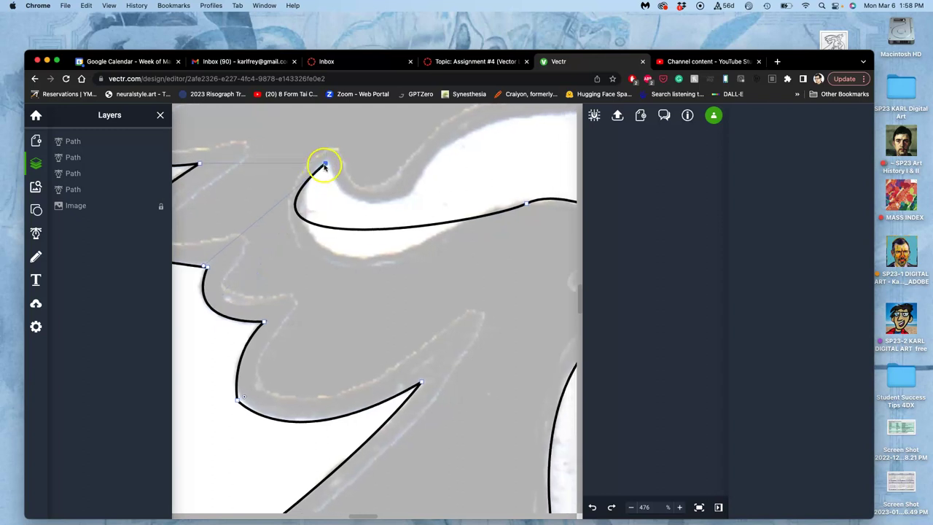
scroll(394, 204, right, 5)
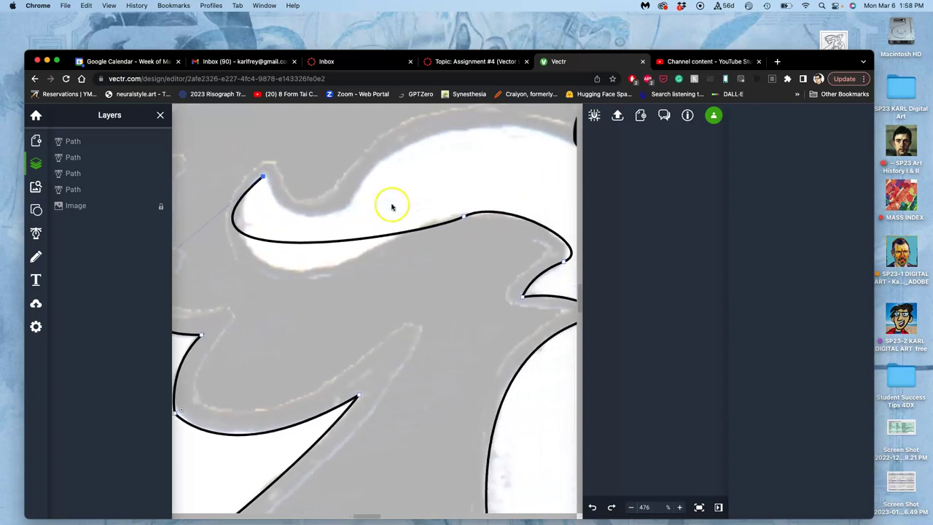
click(278, 210)
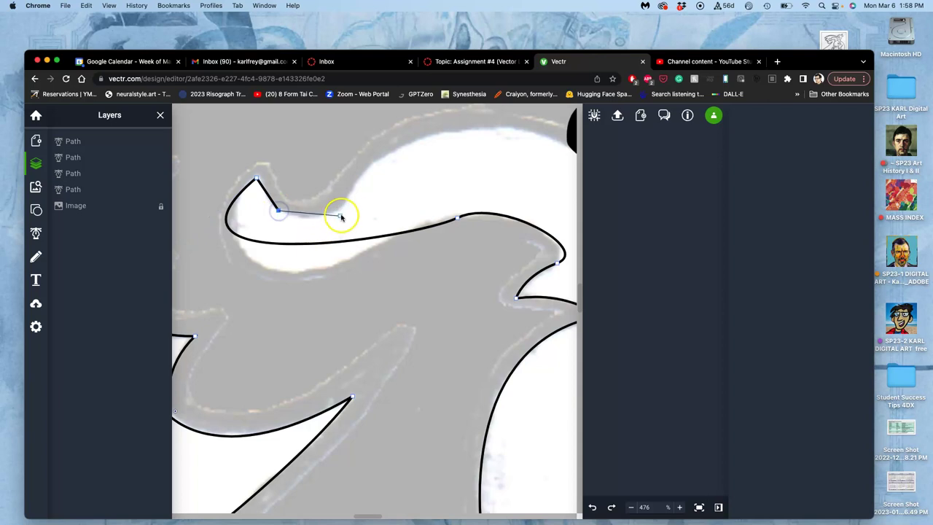
mouse_move(371, 168)
mouse_down()
mouse_move(351, 164)
mouse_move(398, 95)
mouse_move(434, 124)
mouse_move(455, 104)
mouse_move(437, 160)
mouse_move(418, 138)
mouse_move(372, 146)
mouse_move(376, 156)
mouse_up()
click(478, 200)
drag(478, 200, 537, 214)
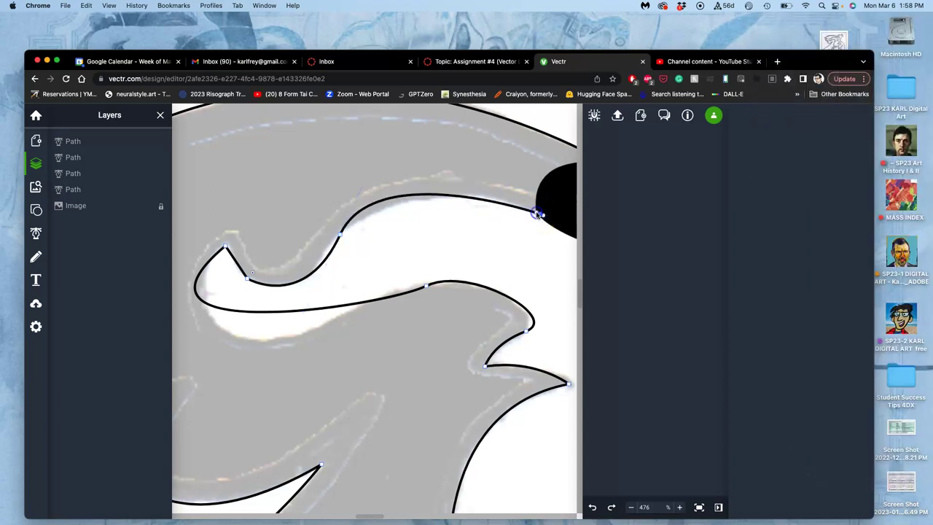